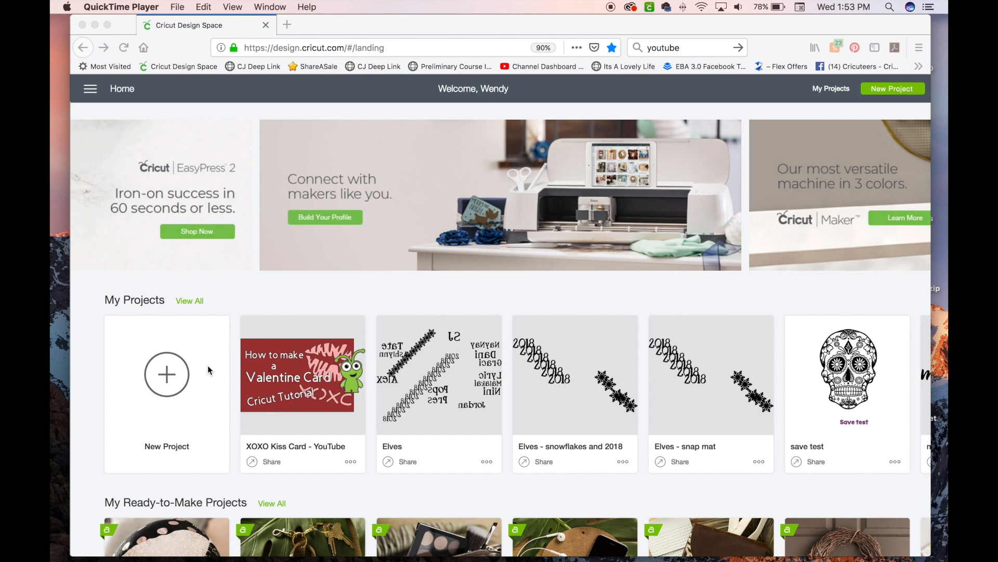
- Create a new project and search the image library for "Oregon"
click(170, 377)
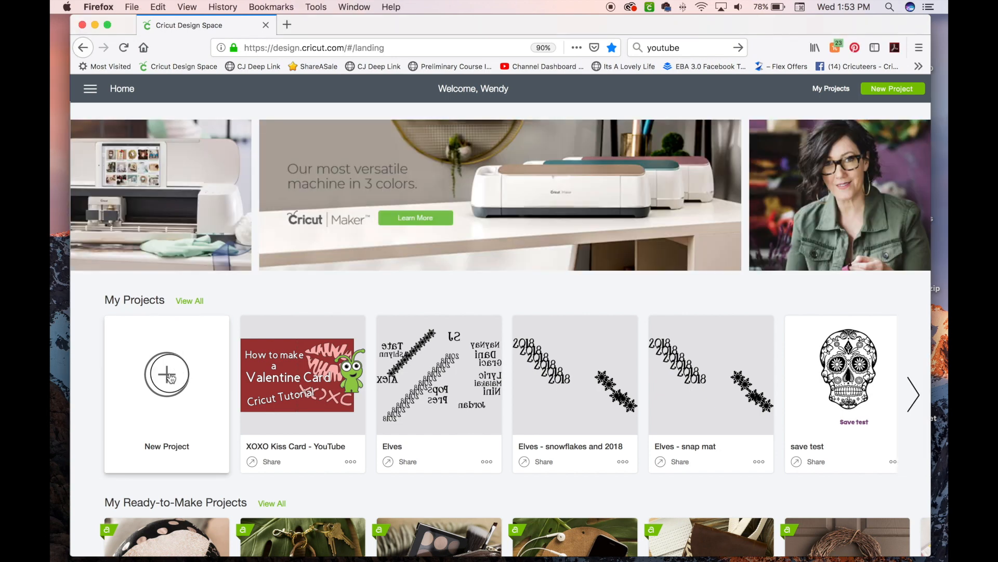
click(170, 376)
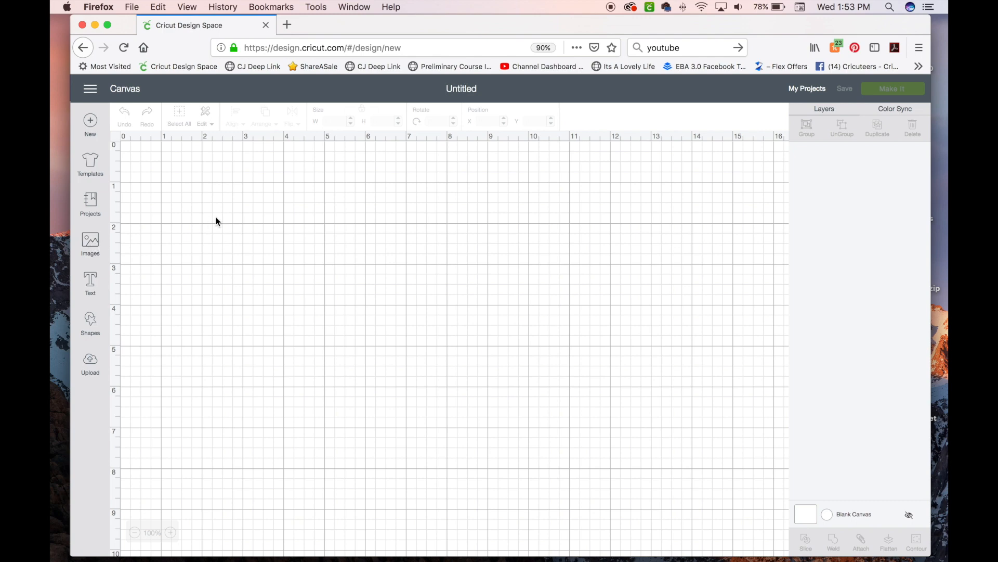
click(91, 243)
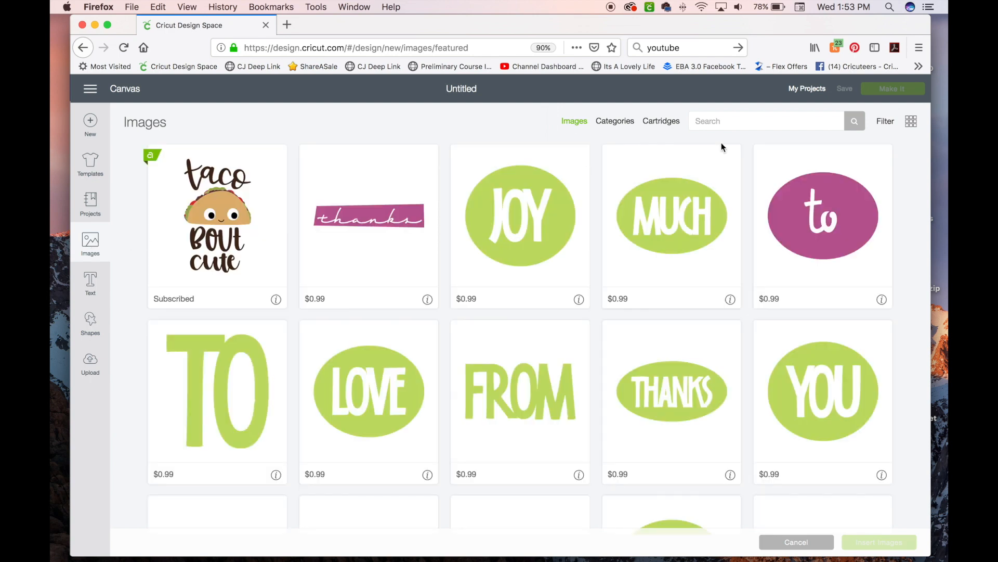
click(756, 121)
text(Oregon)
key(Return)
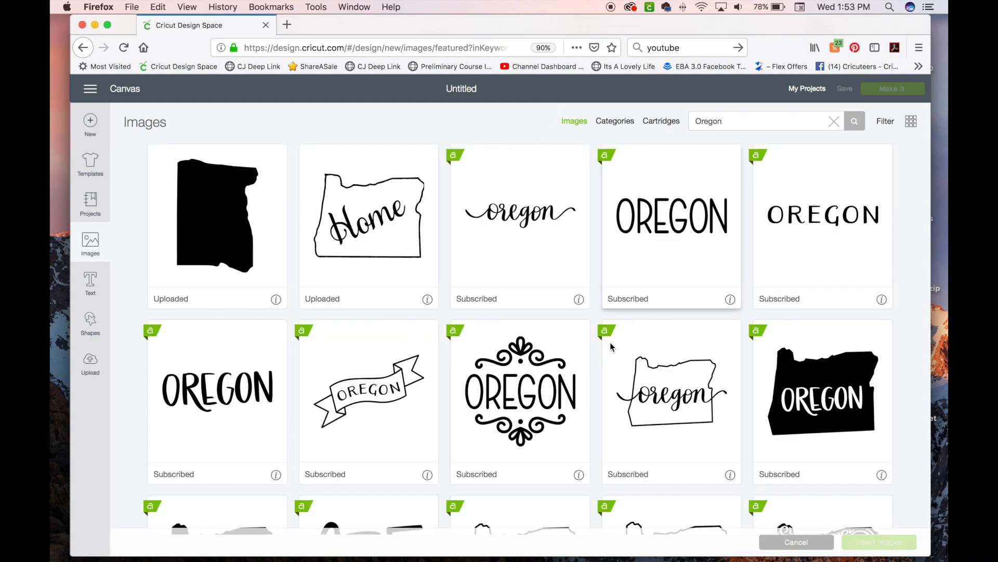
- Look through the Oregon image results and select one of the state designs
scroll(601, 382, down, 10)
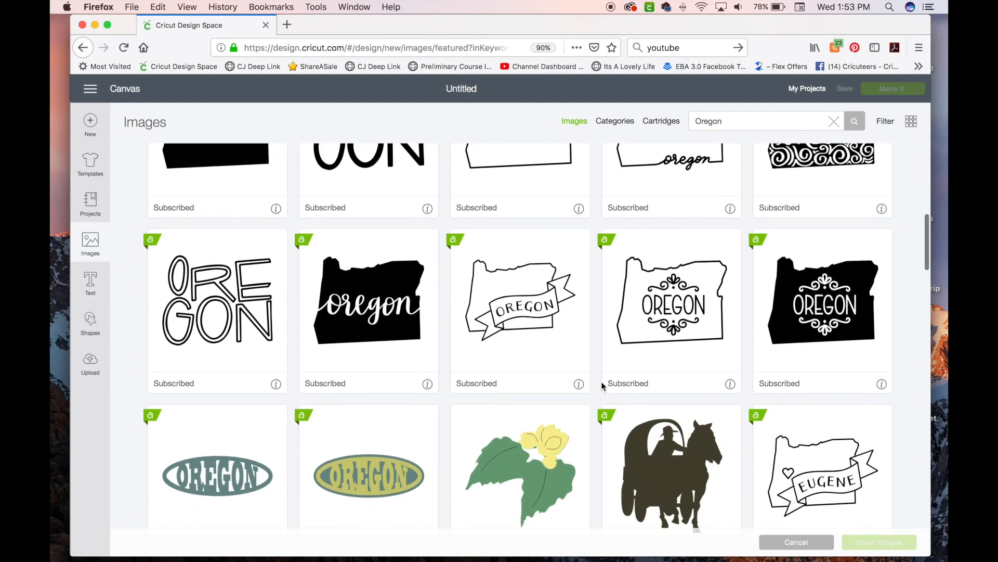
scroll(602, 386, down, 10)
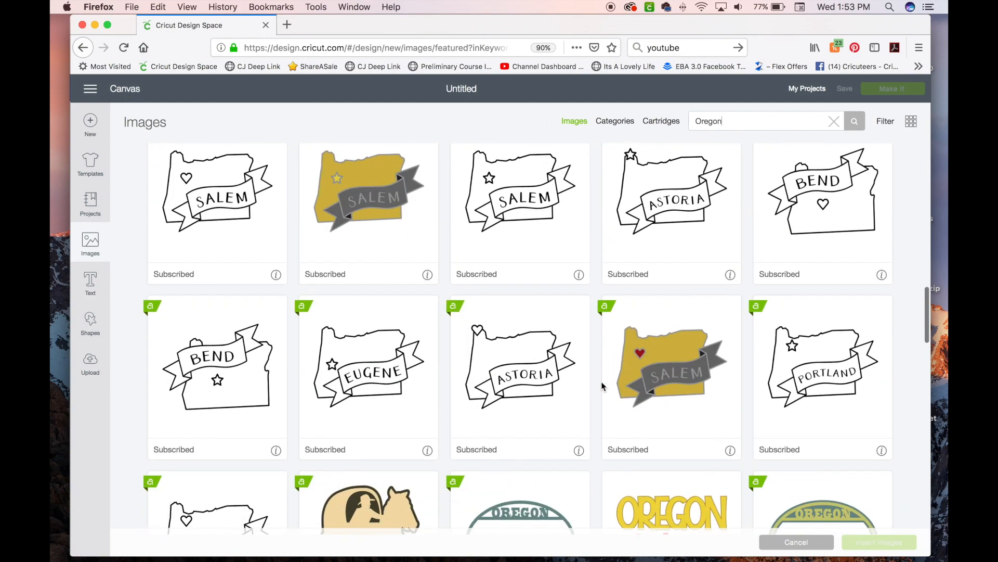
scroll(602, 385, down, 8)
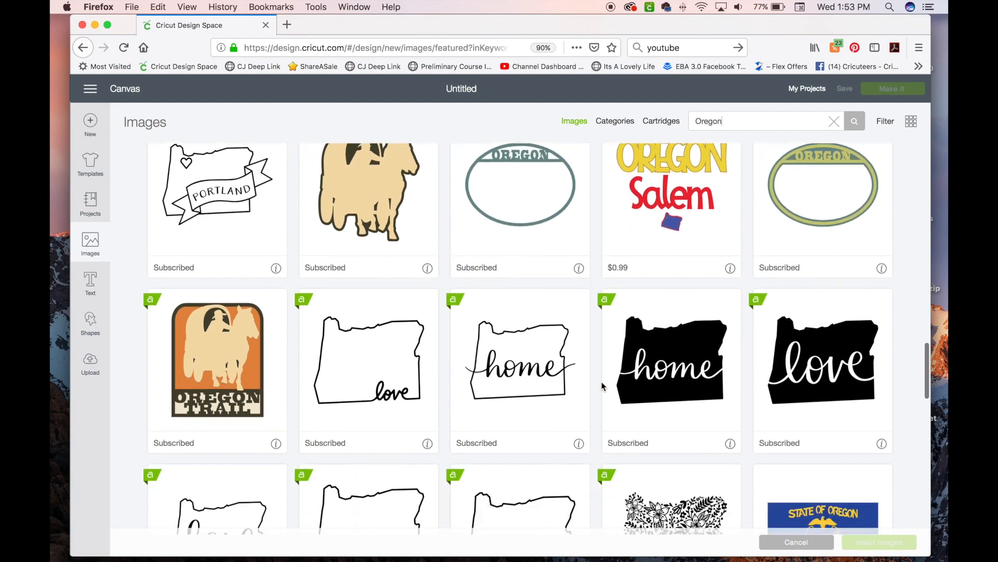
scroll(601, 384, down, 4)
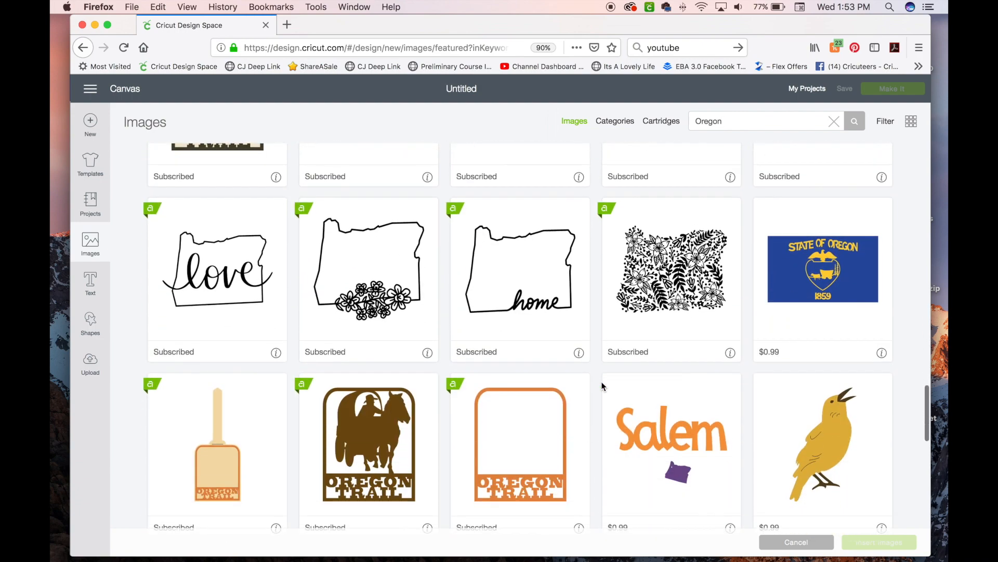
scroll(394, 300, up, 12)
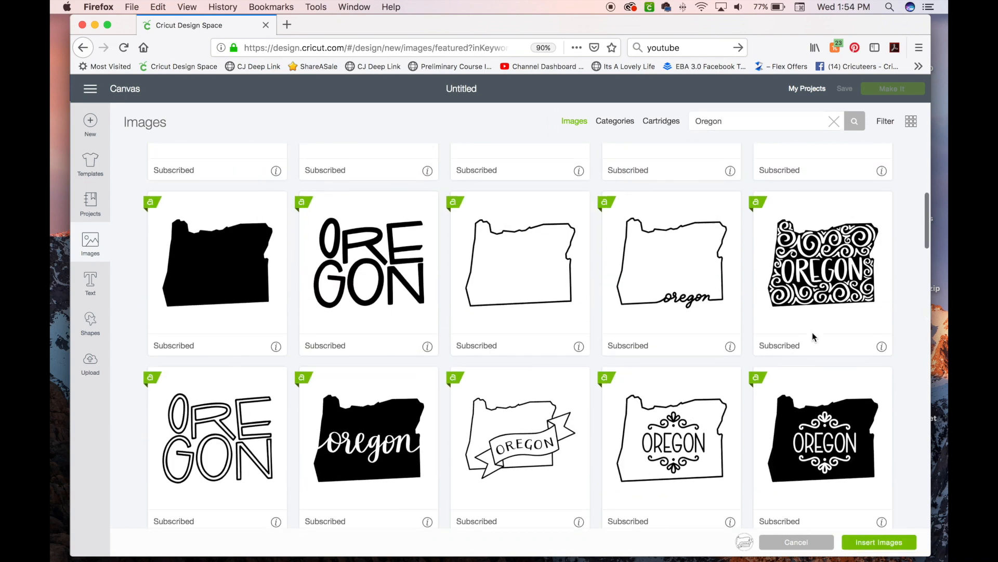
scroll(813, 332, up, 6)
- Search the image library for "ohio" and look through the state designs
drag(725, 121, 641, 105)
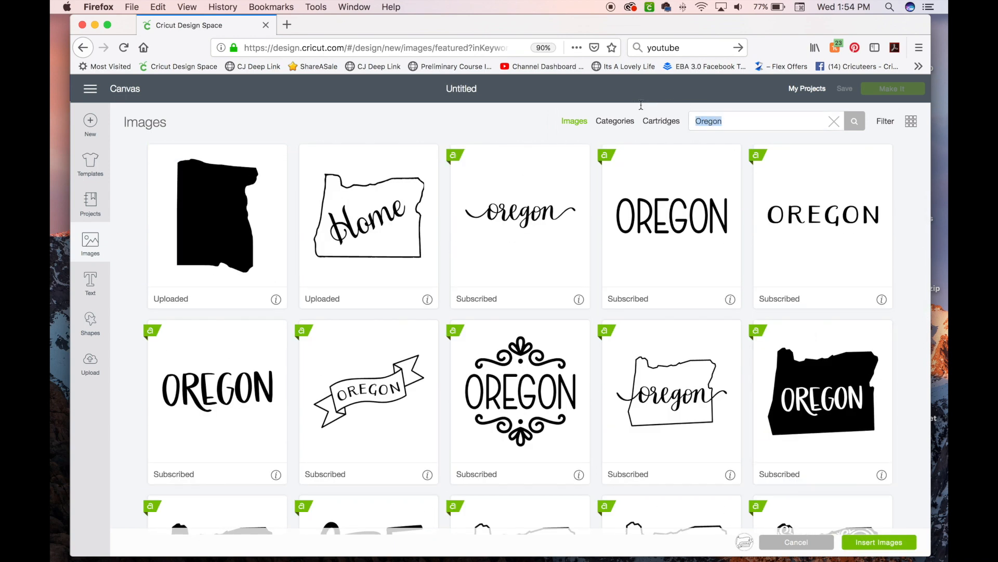
text(ohio)
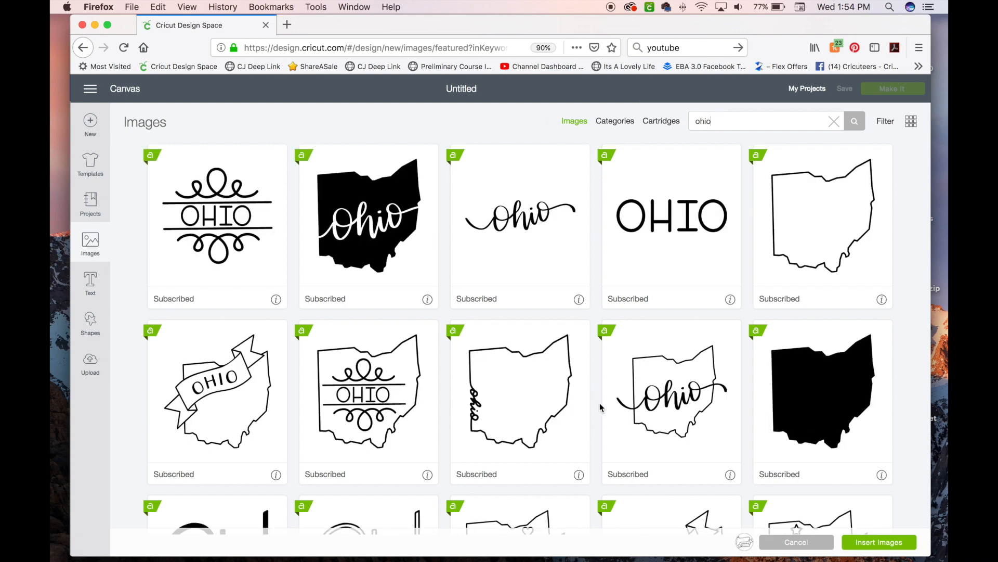
scroll(600, 404, down, 5)
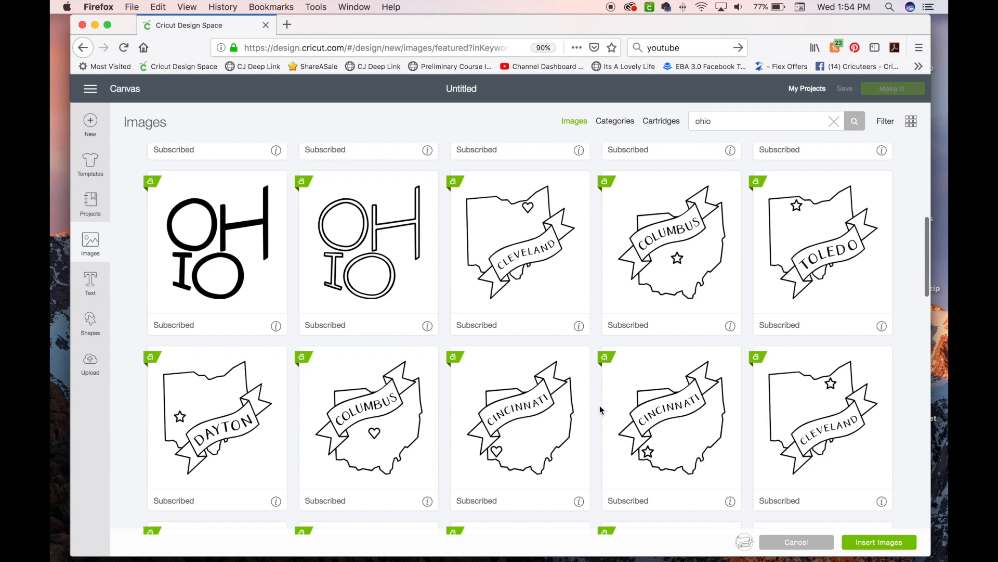
scroll(600, 405, up, 4)
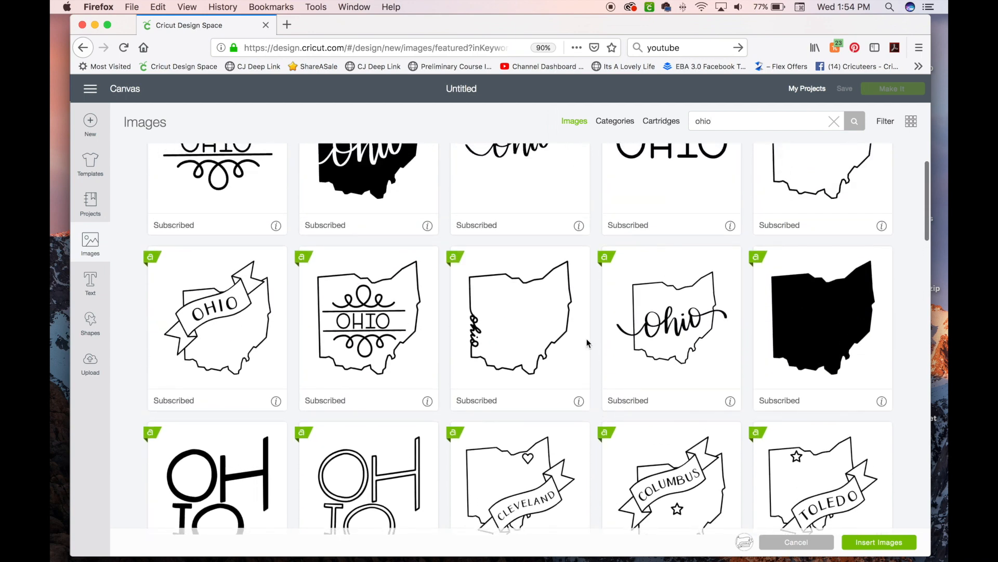
scroll(597, 302, up, 2)
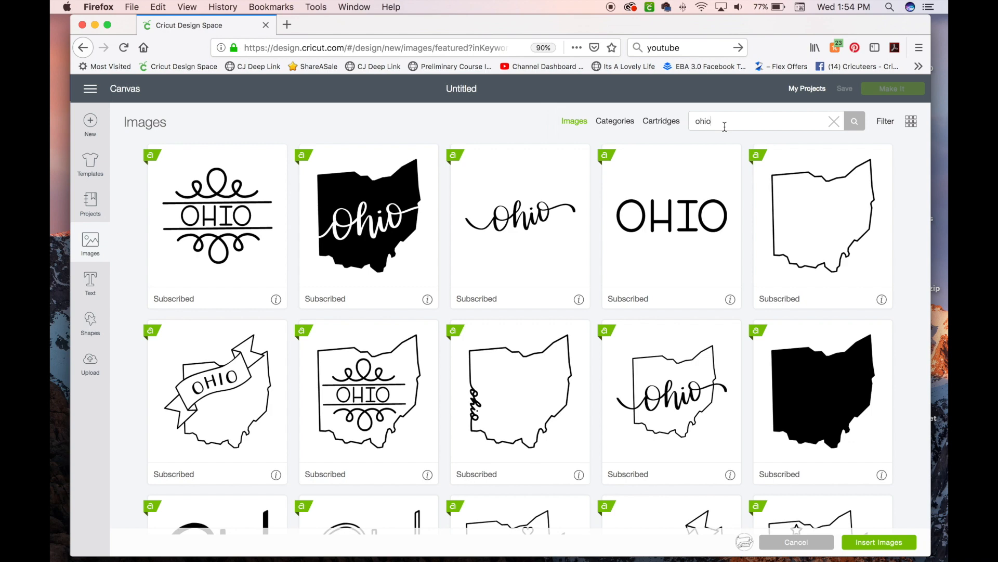
- Search the image library for "stick figure" and show the details of the boy figure wearing a tie
drag(715, 124, 680, 120)
text(stick figure)
key(Return)
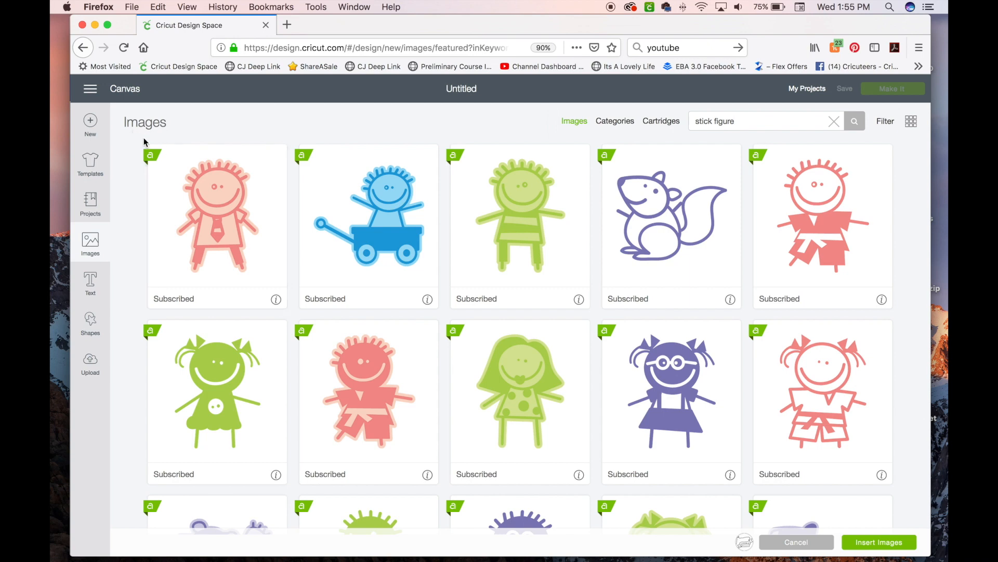
click(276, 301)
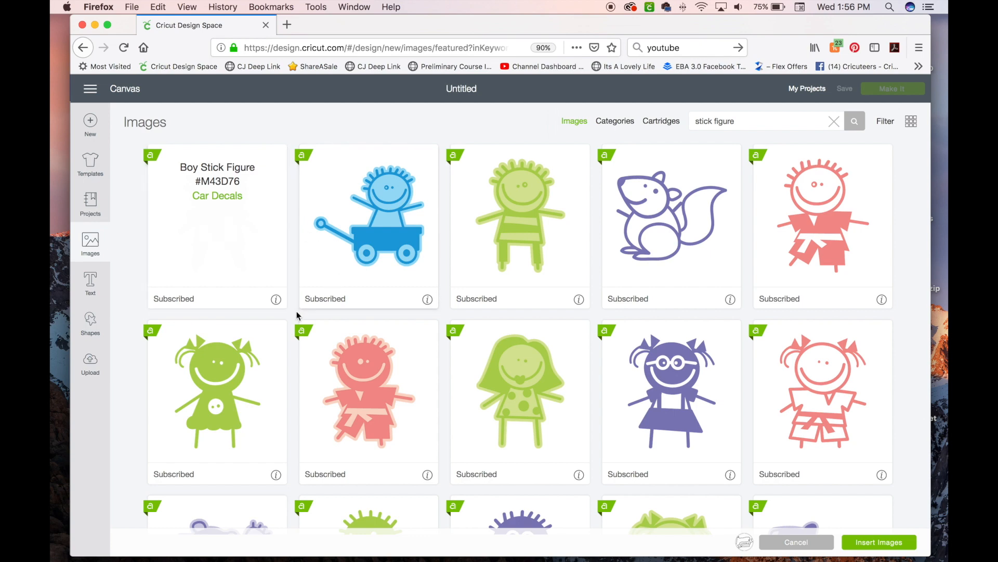
- Look over the stick figure results and open the Car Decals cartridge linked in the boy figure's details
scroll(297, 314, down, 3)
scroll(297, 313, up, 3)
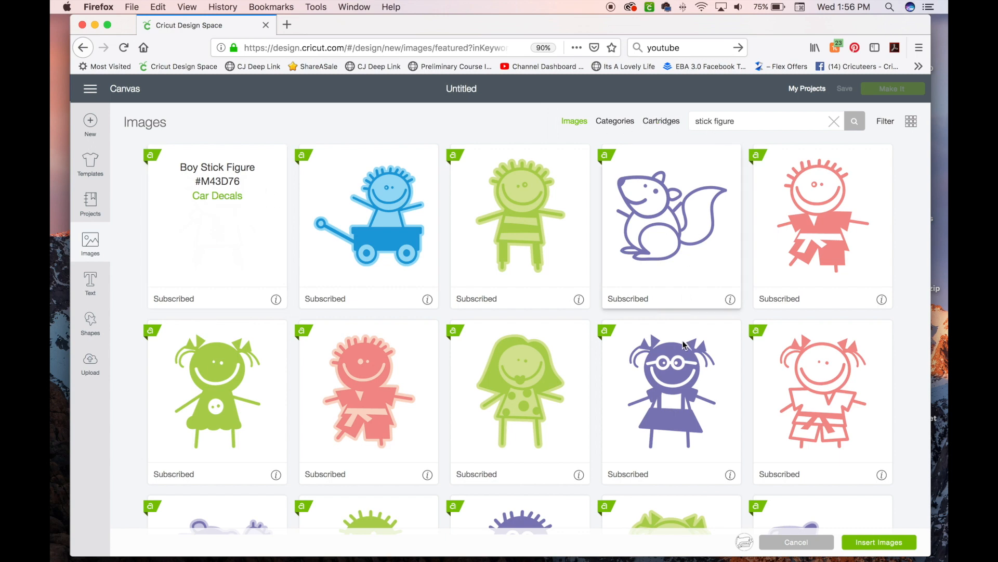
scroll(685, 345, down, 10)
scroll(684, 345, up, 10)
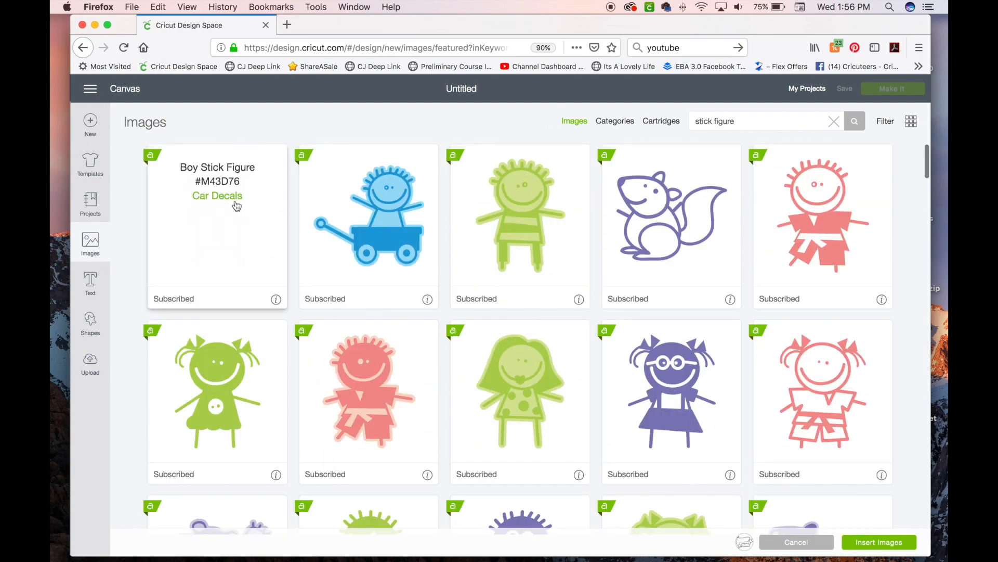
click(227, 198)
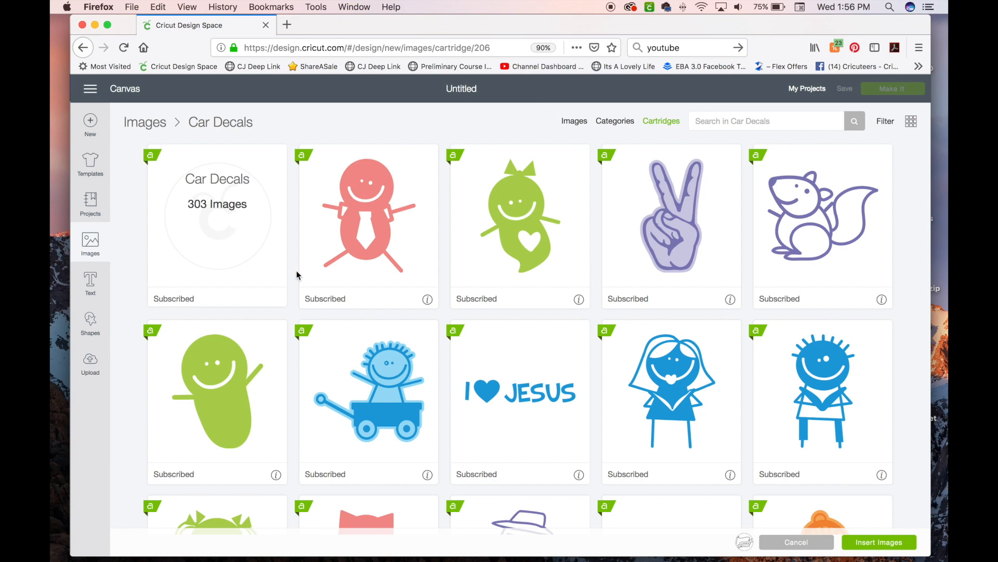
- Browse the Car Decals cartridge and select the pink deer head with antlers
scroll(297, 274, down, 5)
scroll(296, 274, down, 5)
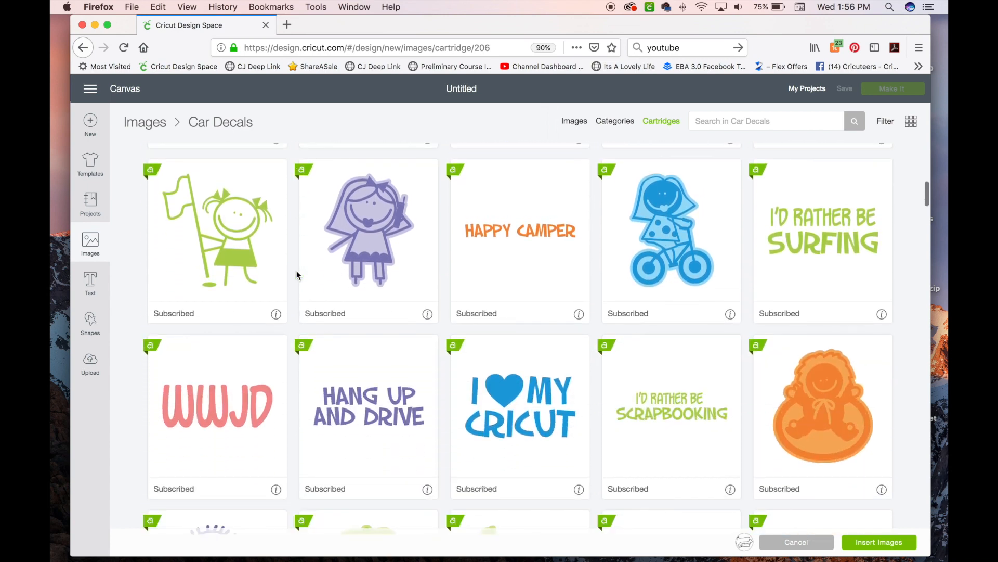
scroll(815, 266, down, 1)
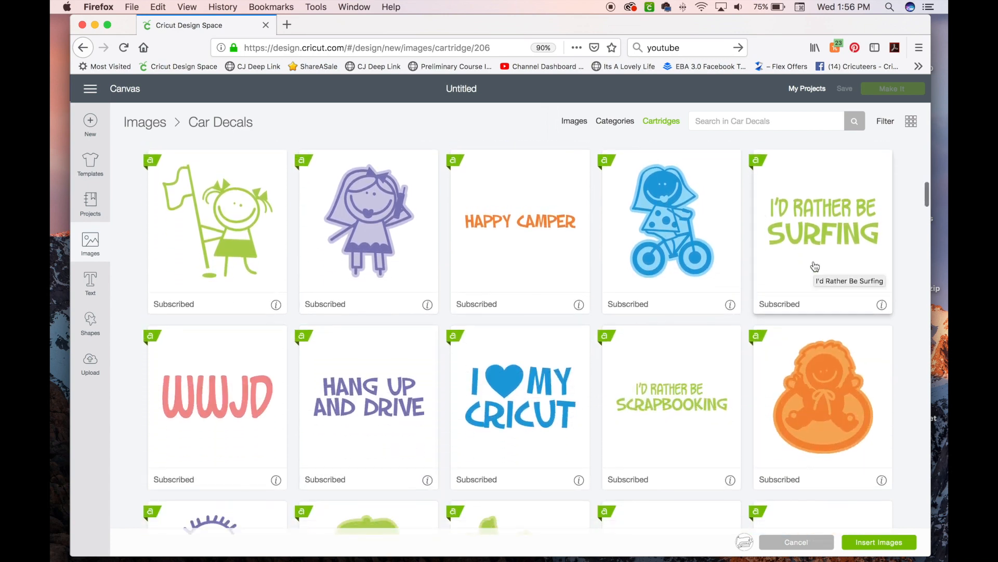
scroll(815, 266, down, 5)
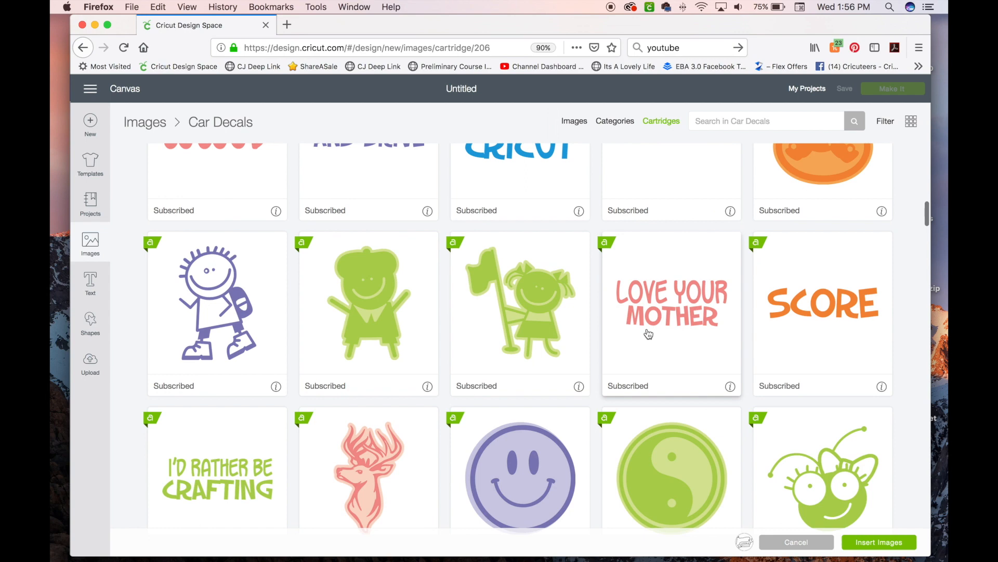
scroll(648, 334, down, 3)
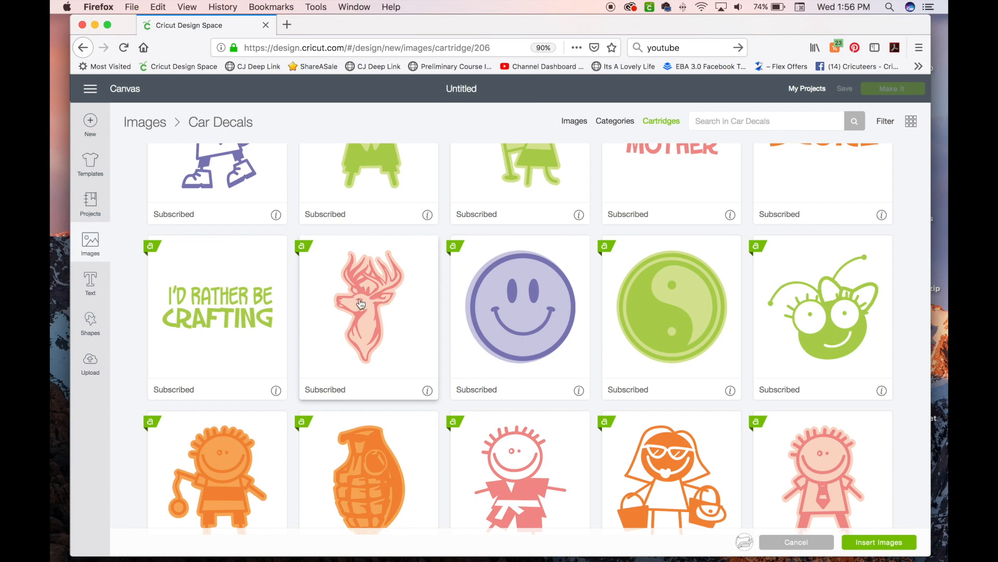
scroll(424, 353, down, 5)
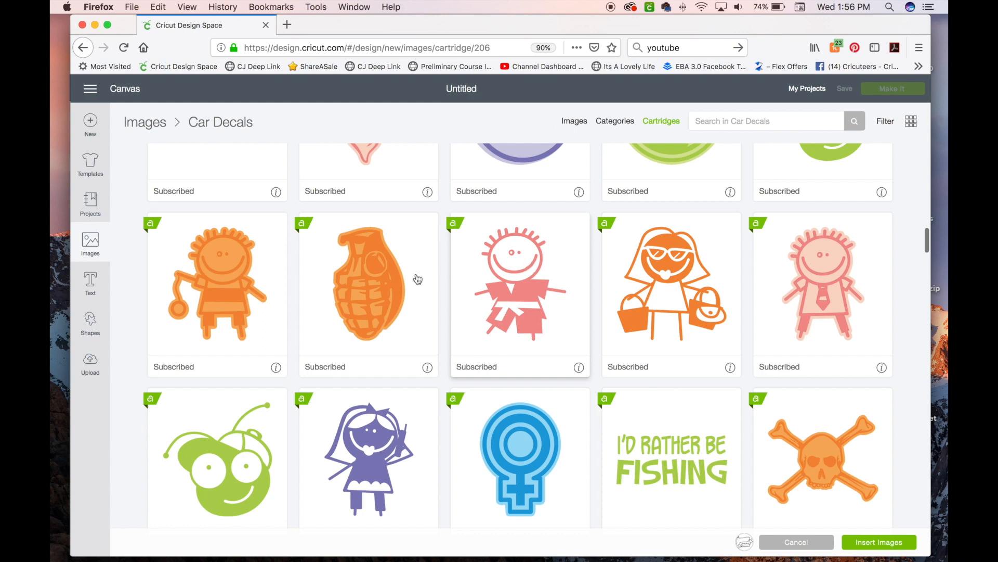
scroll(415, 279, up, 4)
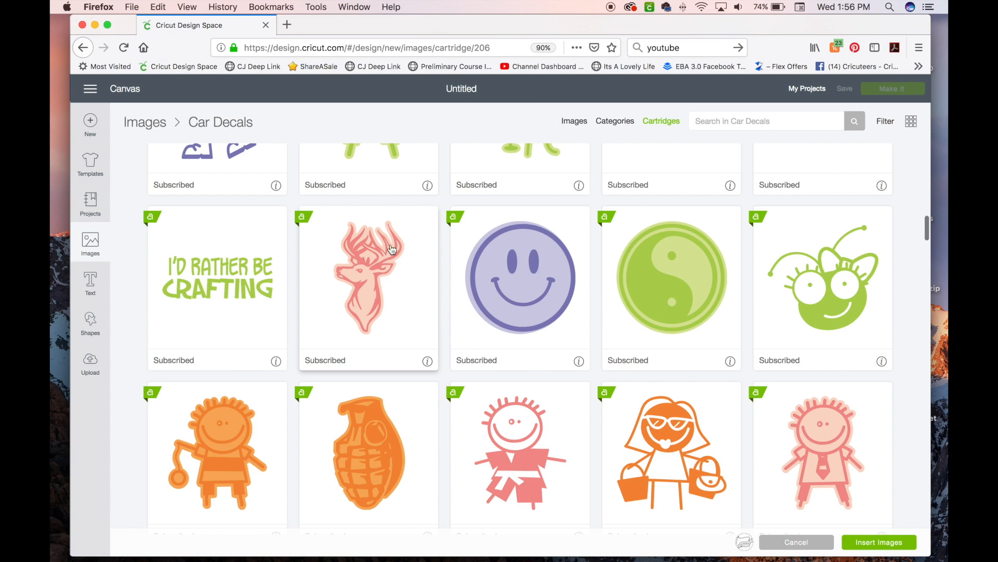
click(378, 290)
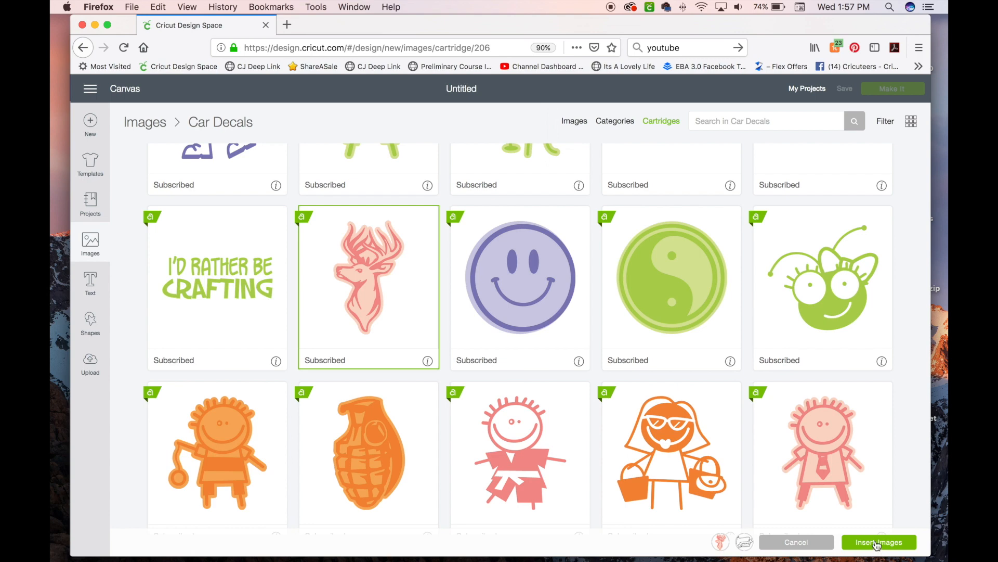
- Remove the Oregon design from the chosen images and insert only the deer head onto the canvas
click(744, 542)
mouse_move(747, 541)
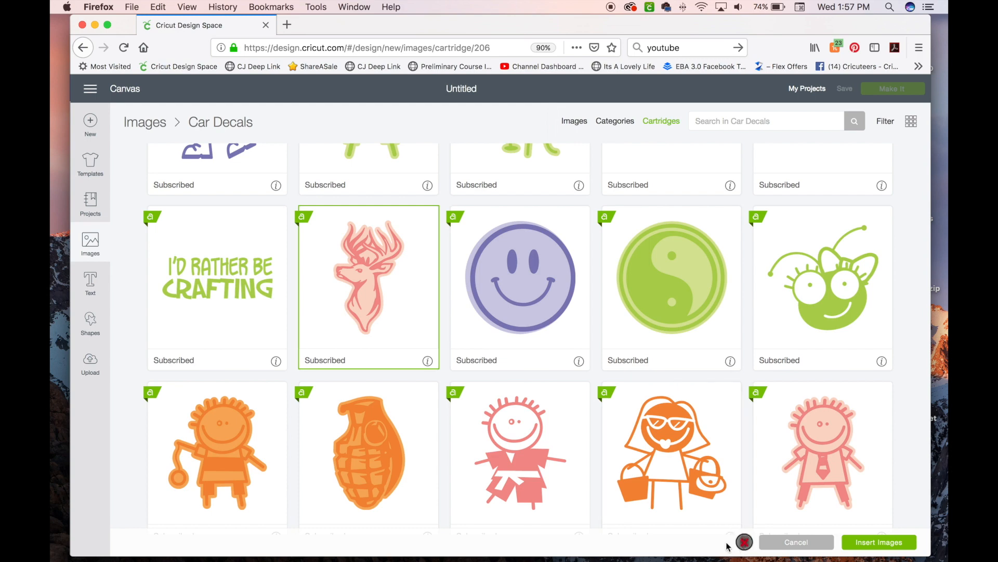
click(883, 541)
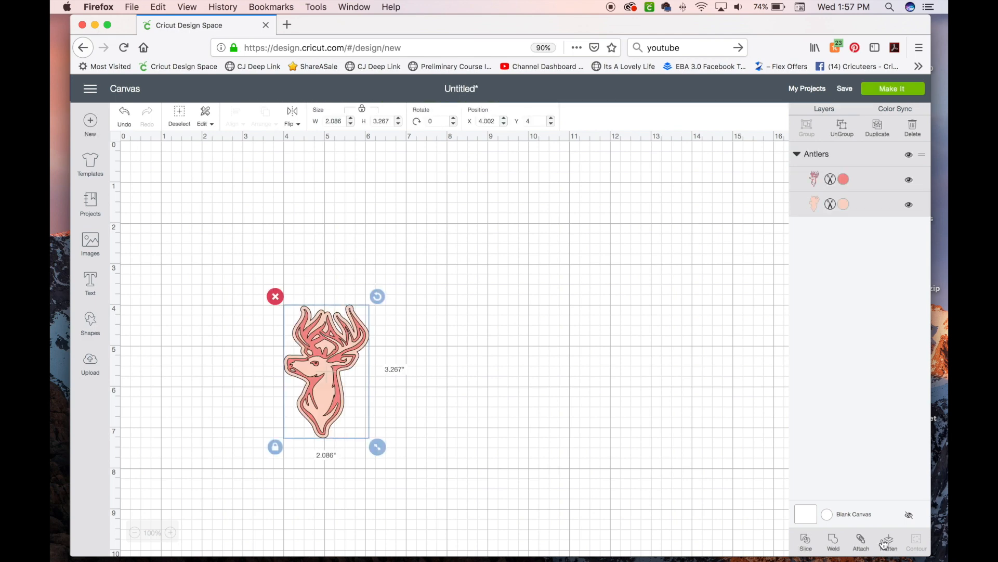
- Move the deer head near the top of the canvas and enlarge it proportionally to about 5.42 by 8.49 inches
drag(329, 354, 274, 218)
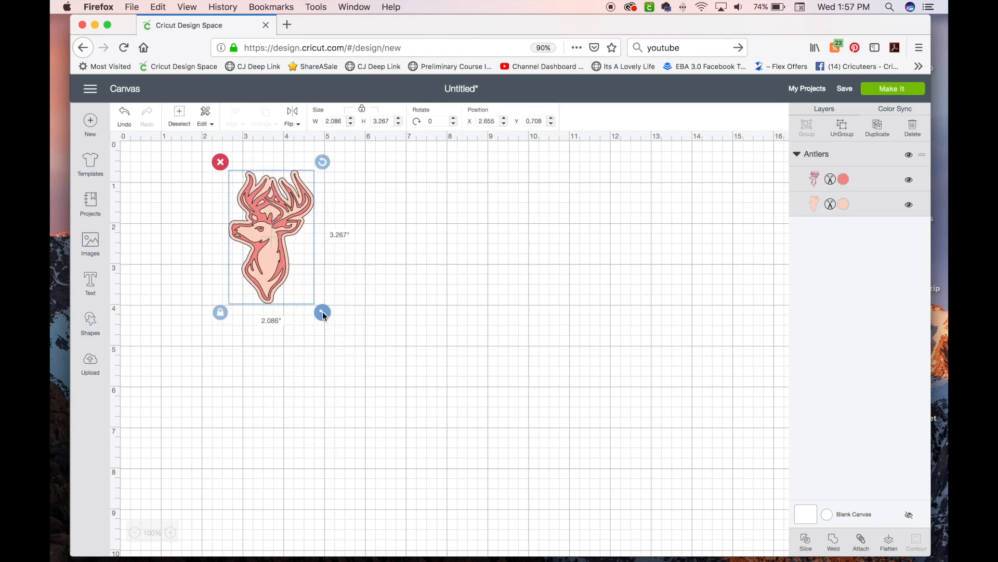
click(323, 313)
drag(323, 313, 507, 523)
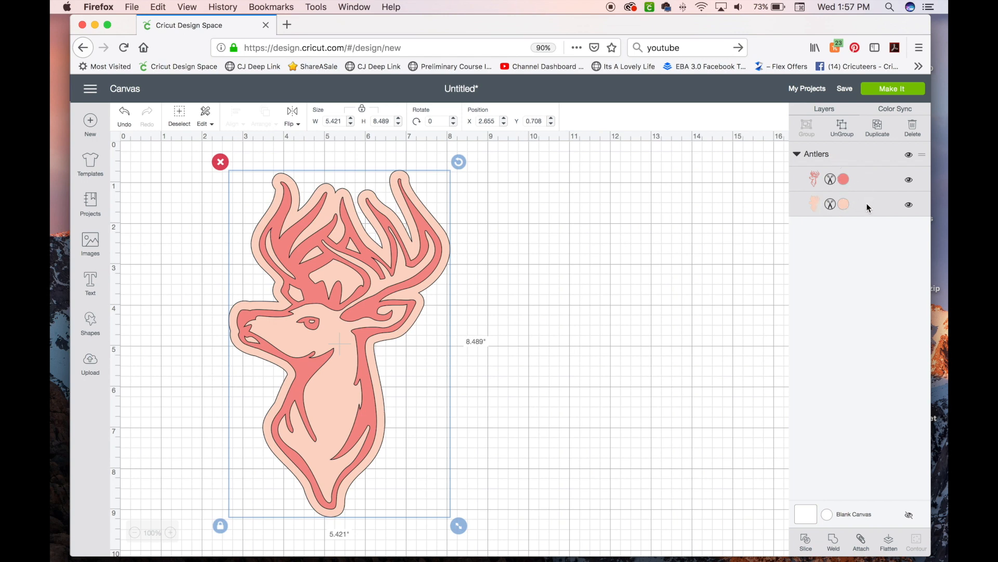
- Toggle the visibility of both Antlers layers to compare them, and hide the light peach background layer
click(908, 182)
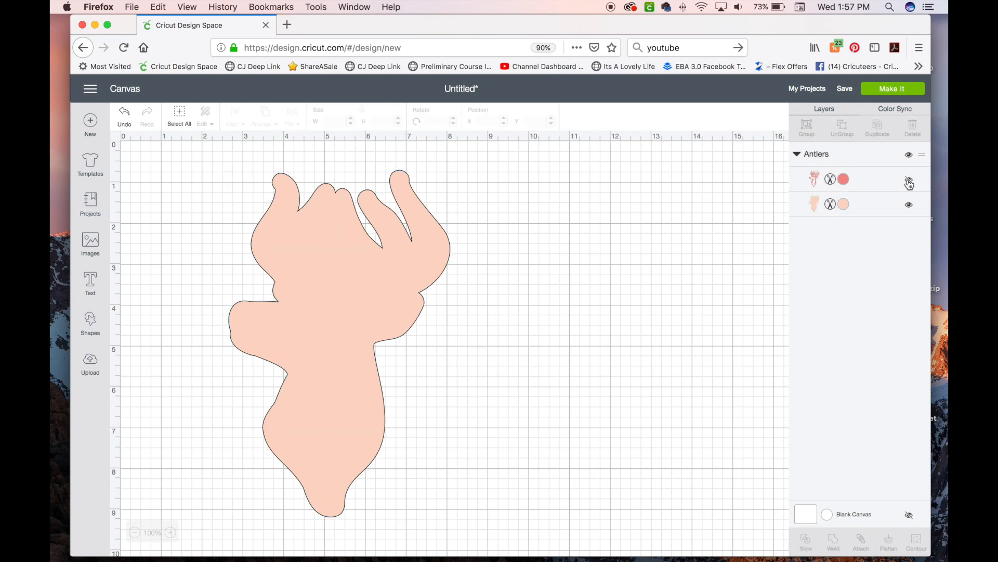
click(909, 182)
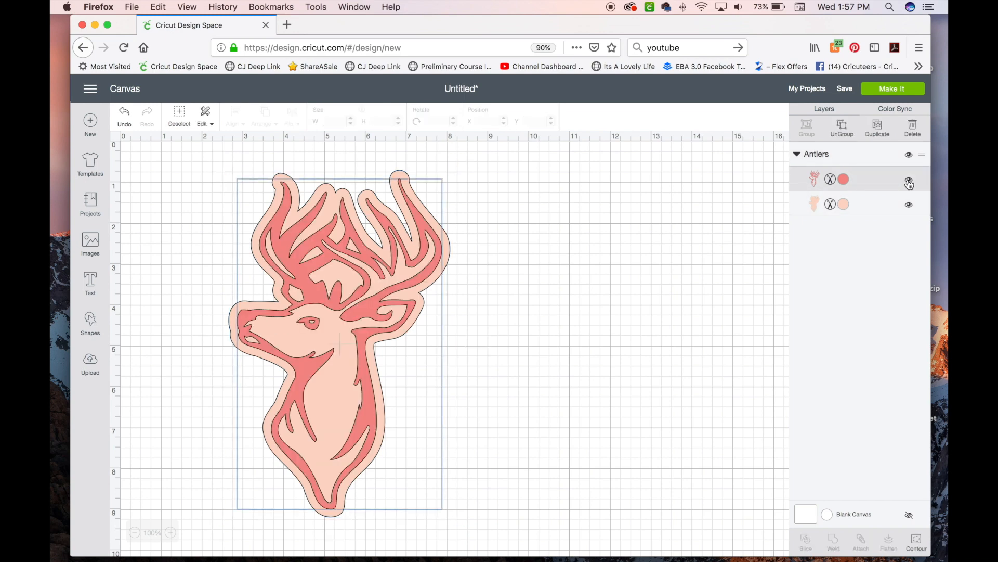
click(909, 206)
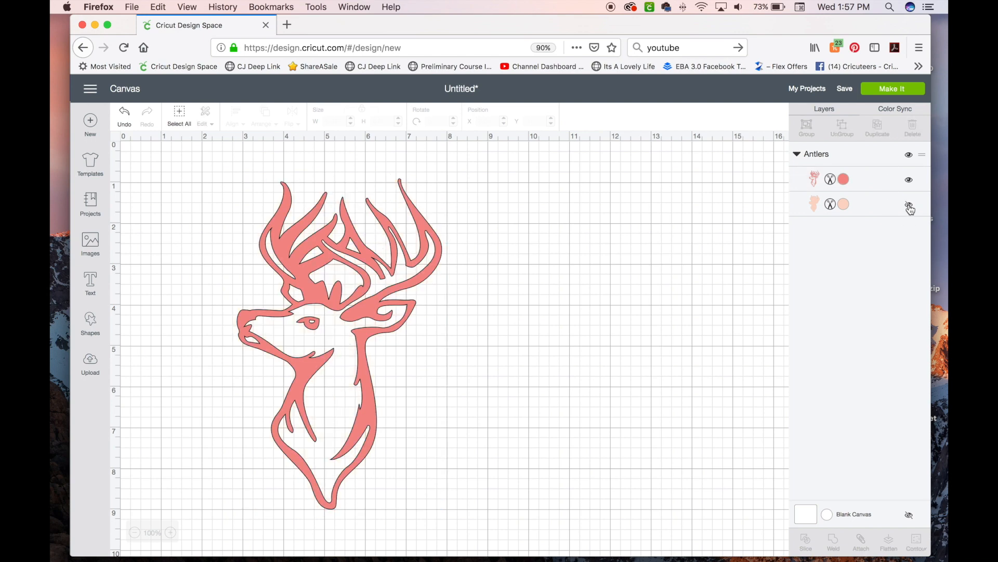
click(909, 206)
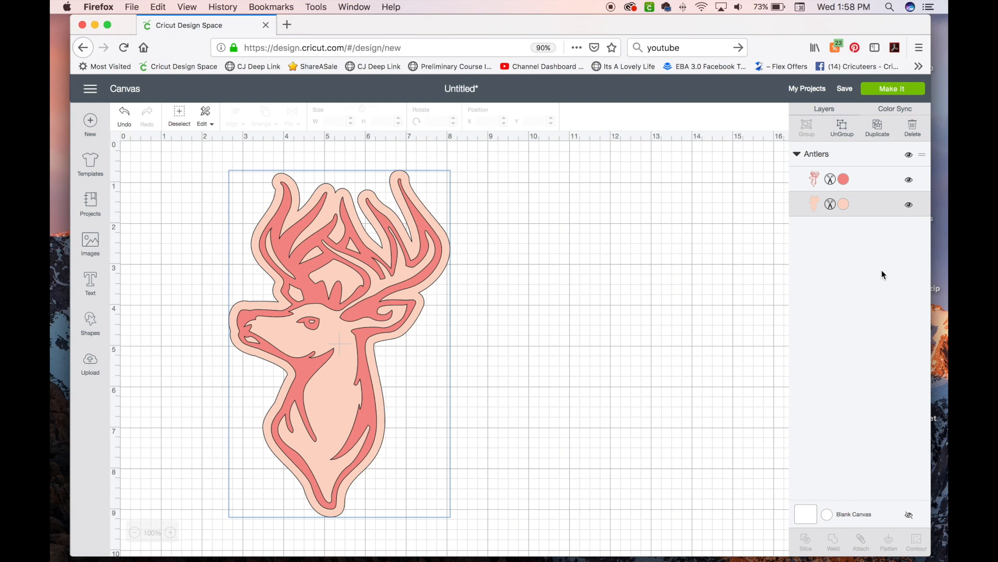
click(909, 206)
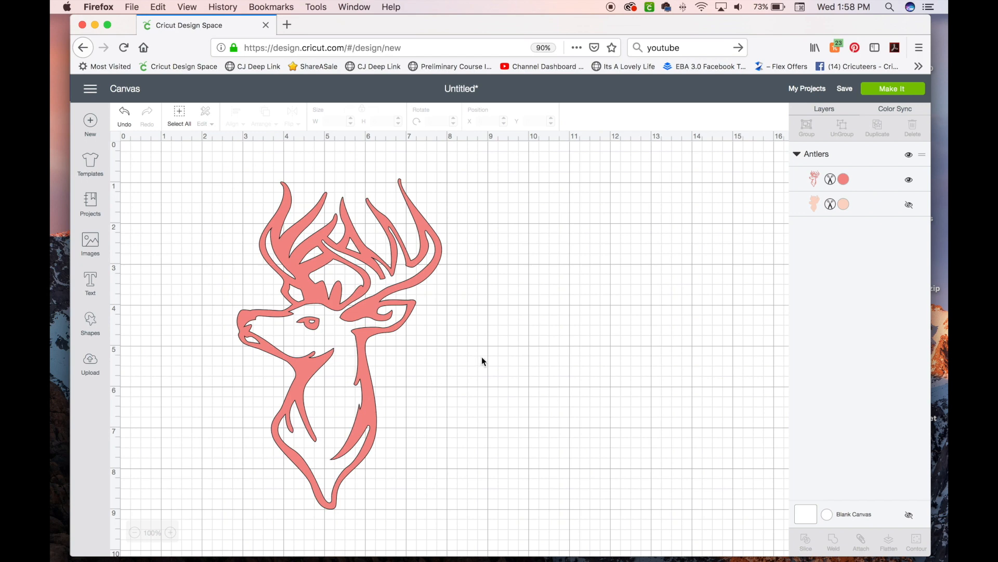
- Show the peach Antlers layer and hide the pink one, and delete the whole deer head from the canvas
click(910, 205)
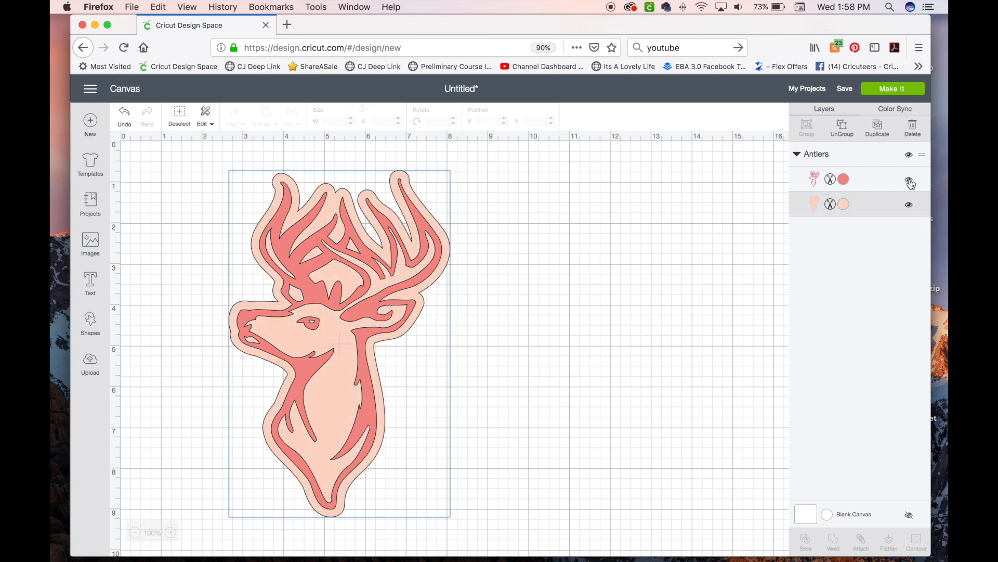
click(910, 182)
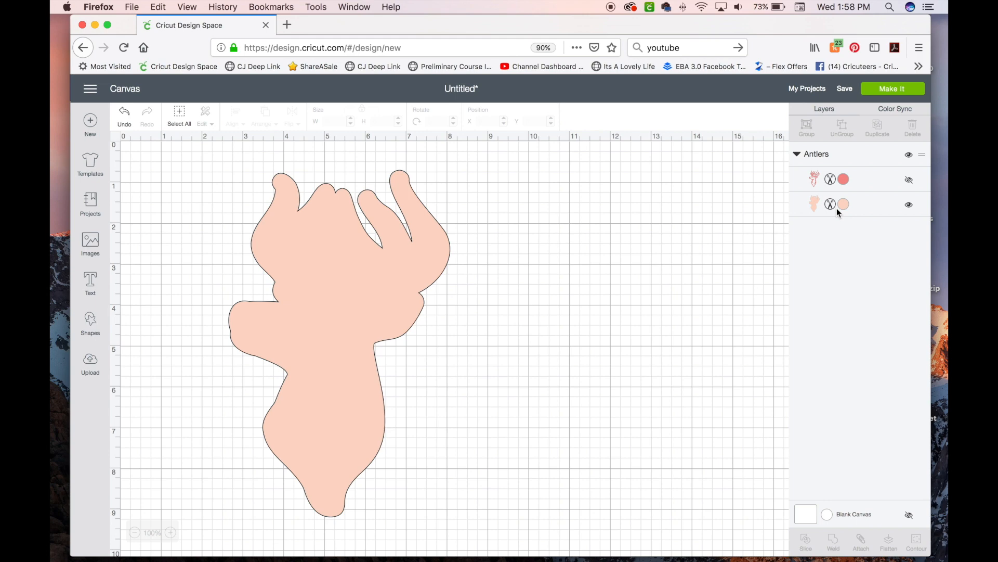
click(286, 250)
click(221, 164)
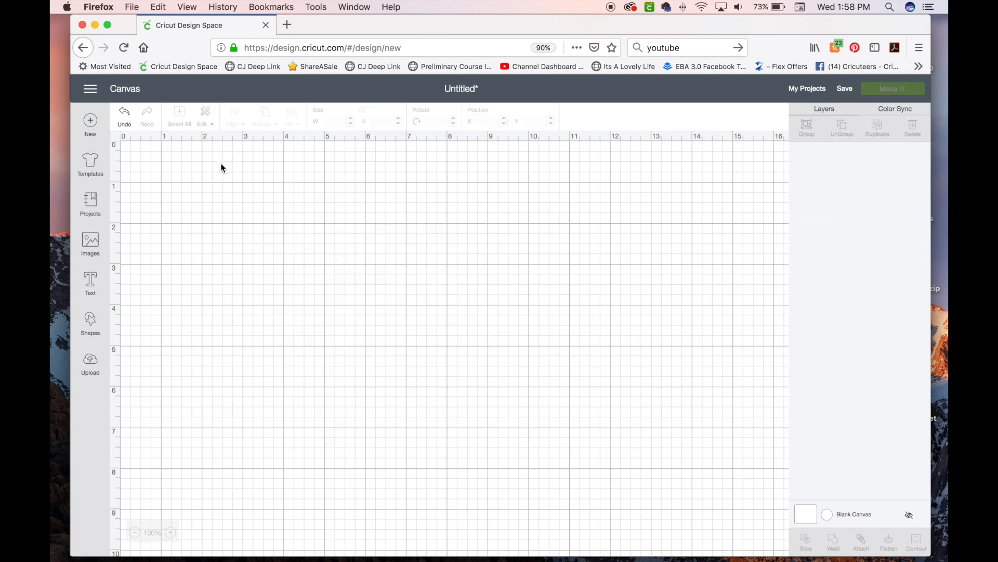
- Open the image library and look through the designs in the Car Decals cartridge
click(90, 243)
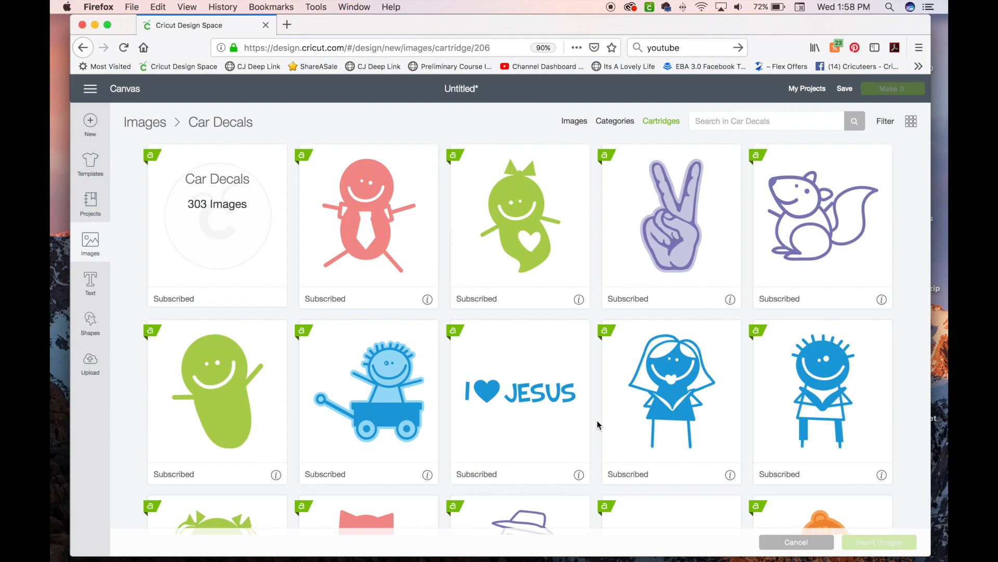
scroll(597, 424, down, 7)
scroll(597, 424, down, 10)
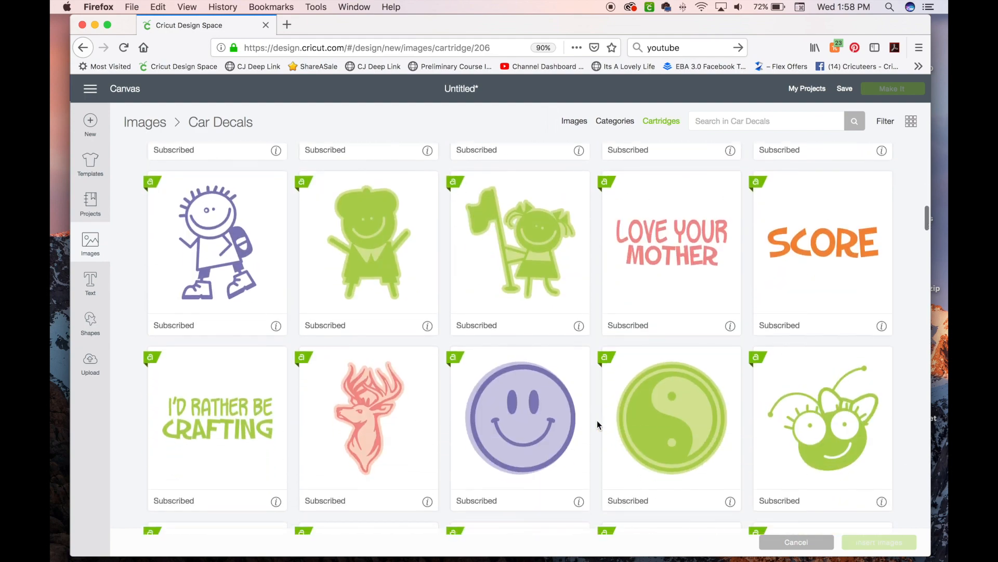
scroll(597, 424, down, 3)
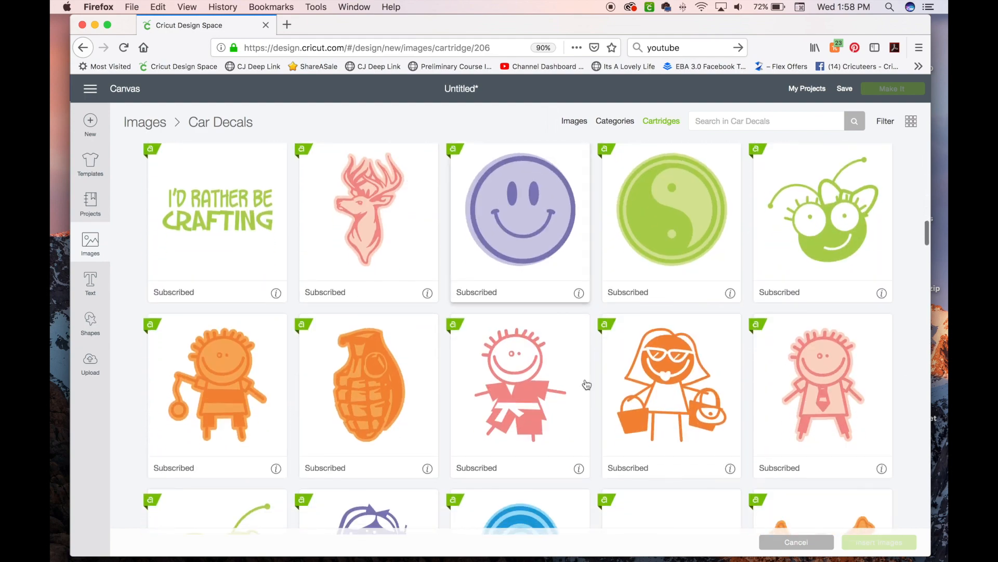
scroll(597, 436, down, 5)
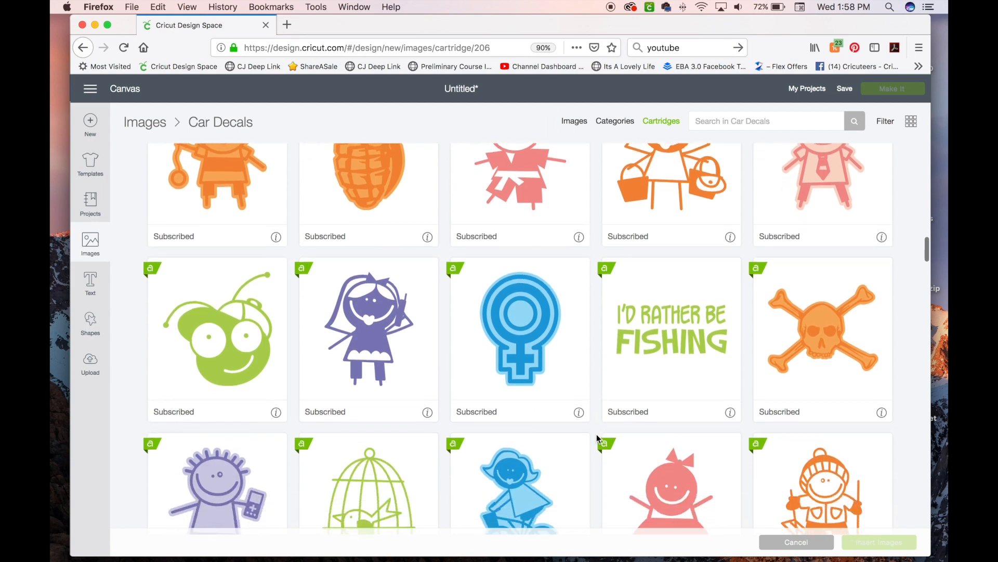
scroll(597, 435, down, 8)
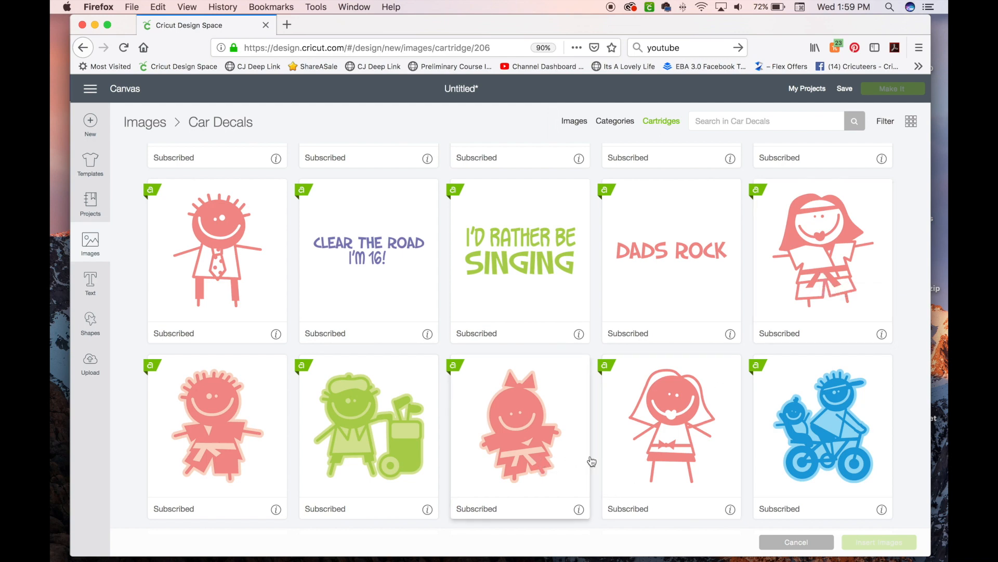
scroll(588, 468, down, 3)
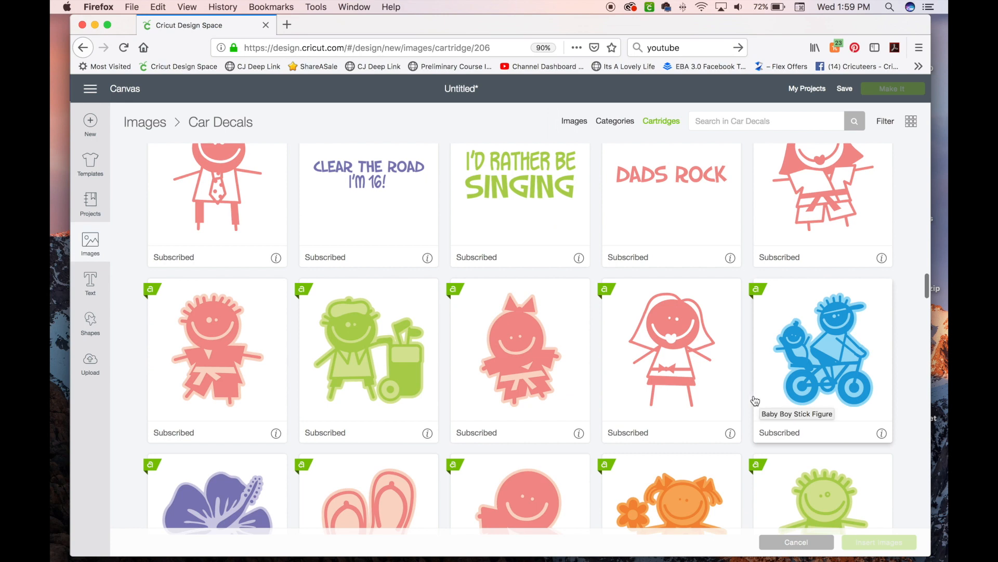
scroll(606, 481, down, 5)
scroll(603, 486, down, 1)
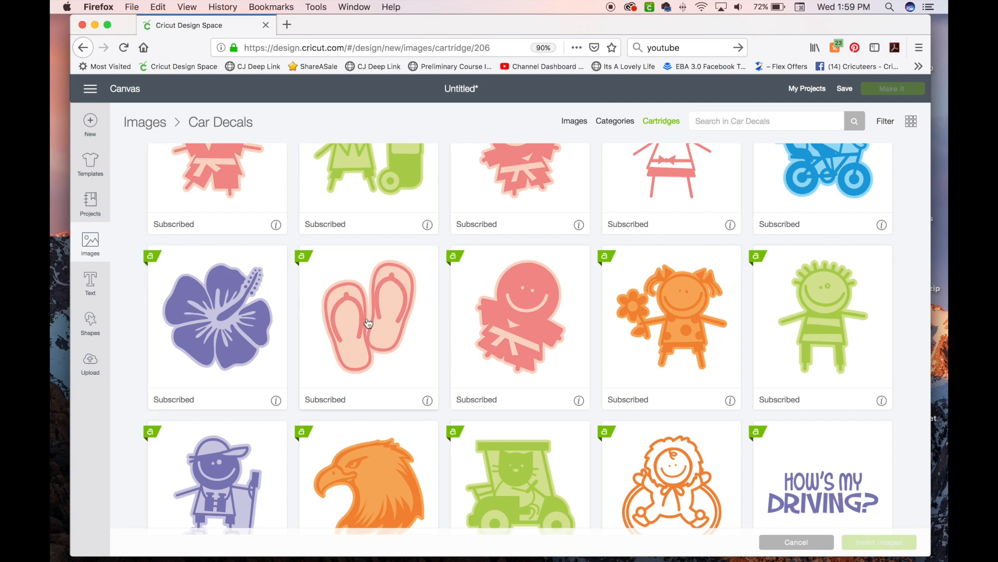
scroll(447, 389, down, 3)
scroll(448, 389, down, 3)
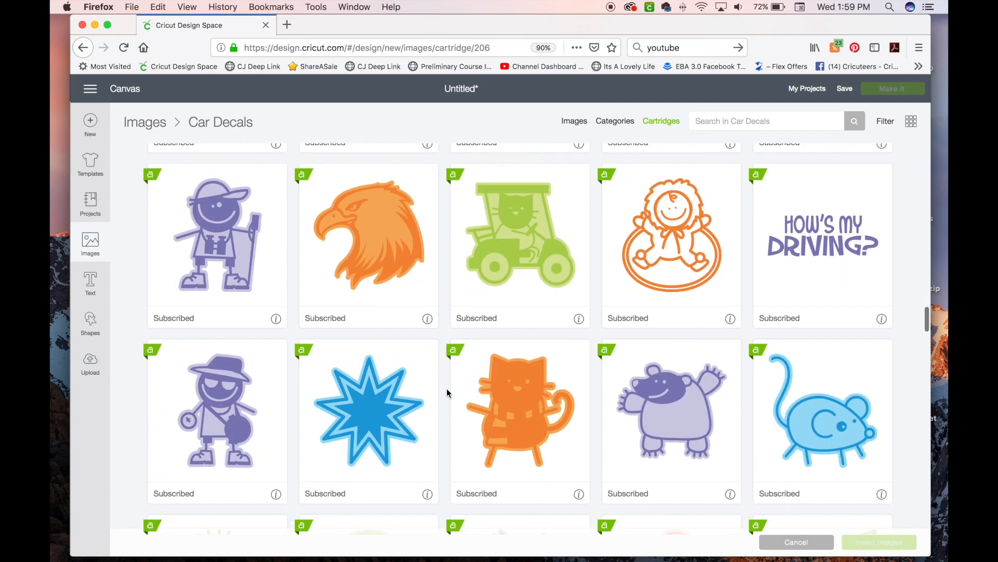
scroll(447, 388, up, 20)
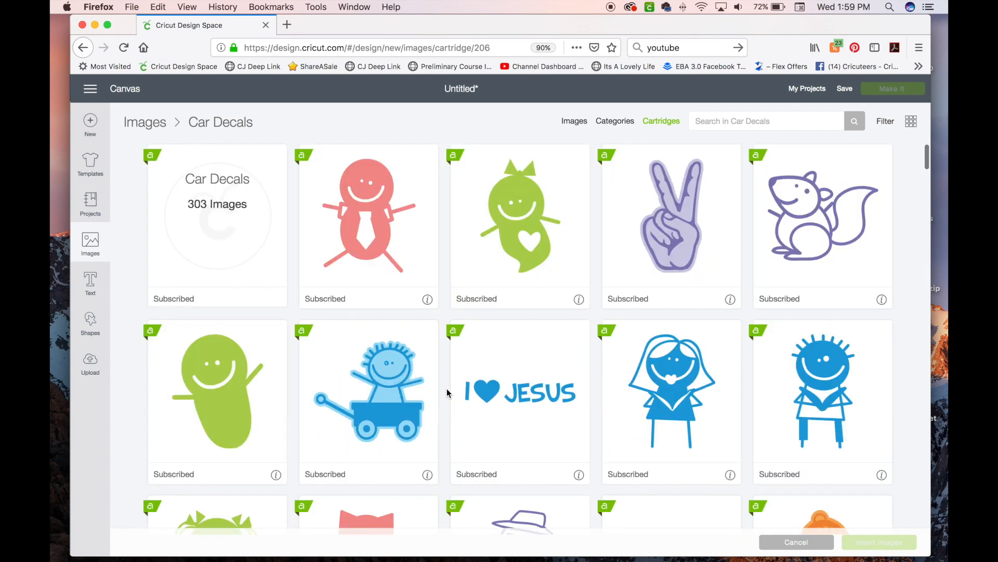
- Search for "Oregon" within the Car Decals cartridge, and extend the search to all library images
click(784, 122)
text(Oregon)
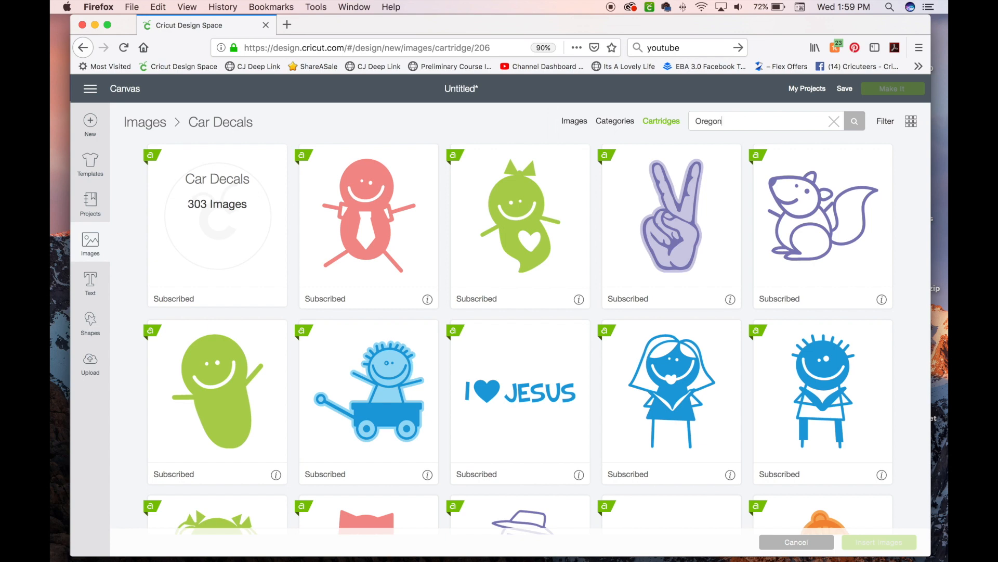
key(Return)
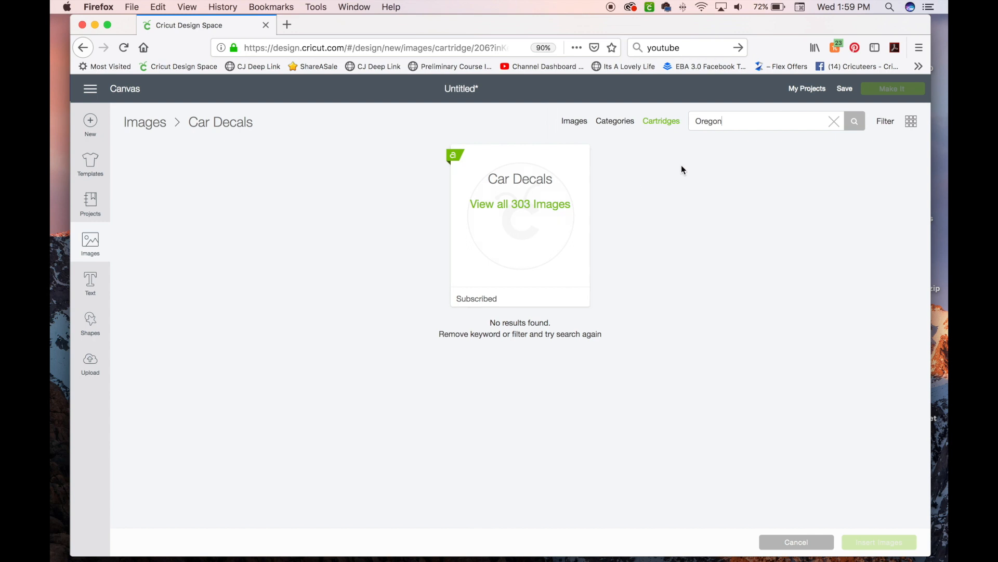
click(574, 125)
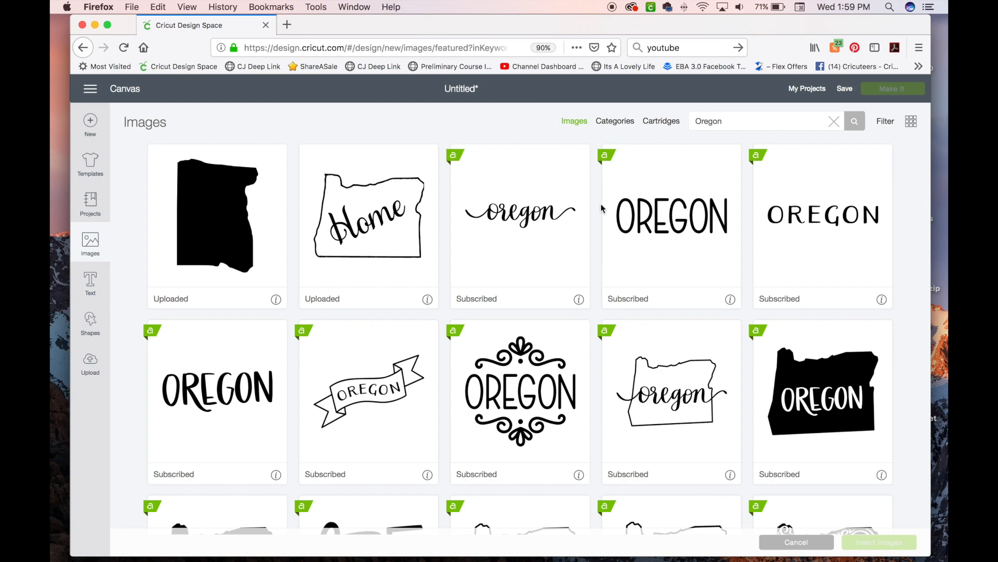
- Browse the Oregon images and examine the name, source cartridge and price or subscription details of several designs
scroll(601, 208, down, 15)
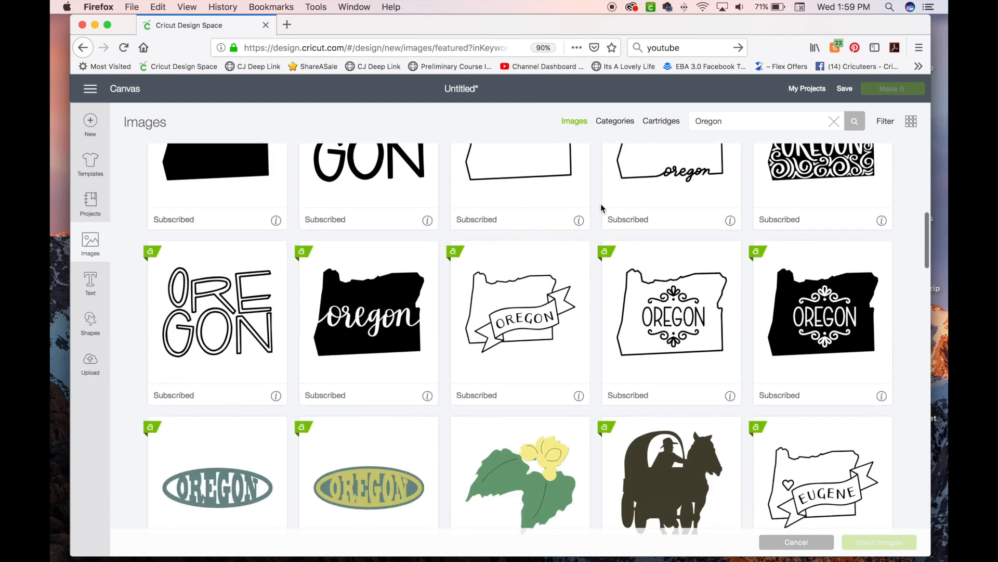
scroll(601, 205, down, 20)
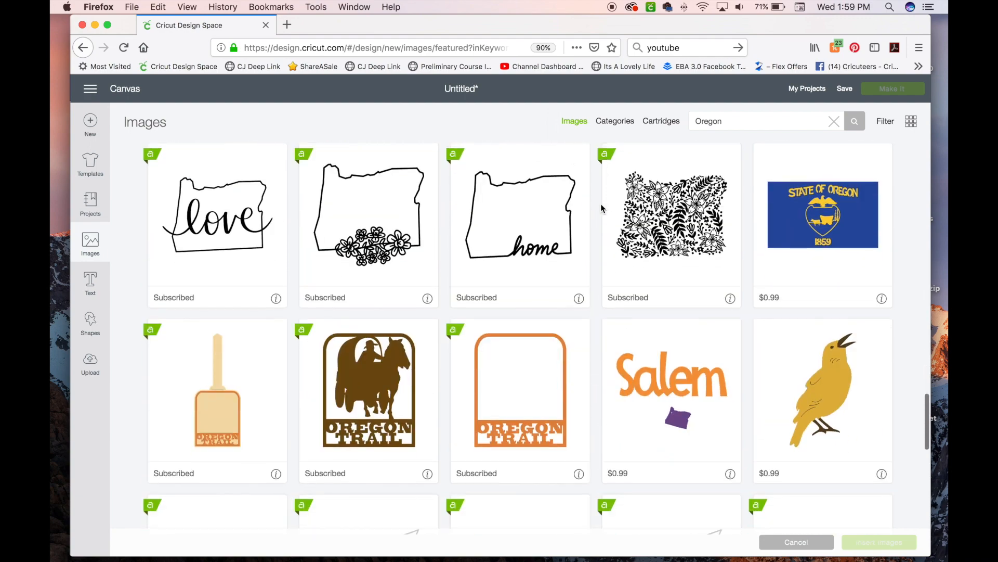
scroll(601, 205, down, 5)
scroll(600, 206, up, 6)
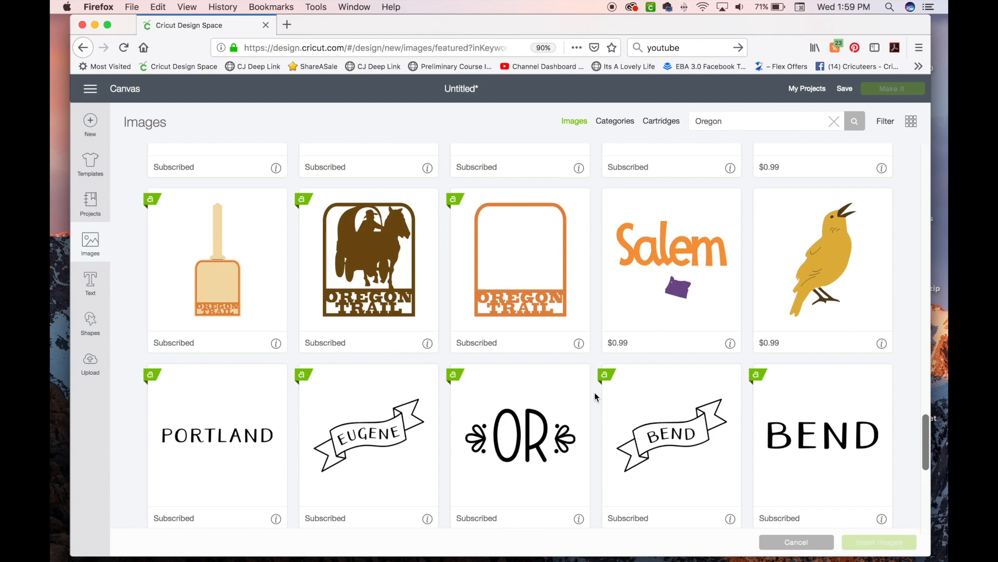
scroll(595, 397, down, 8)
scroll(596, 397, up, 9)
scroll(597, 397, up, 3)
scroll(597, 397, down, 4)
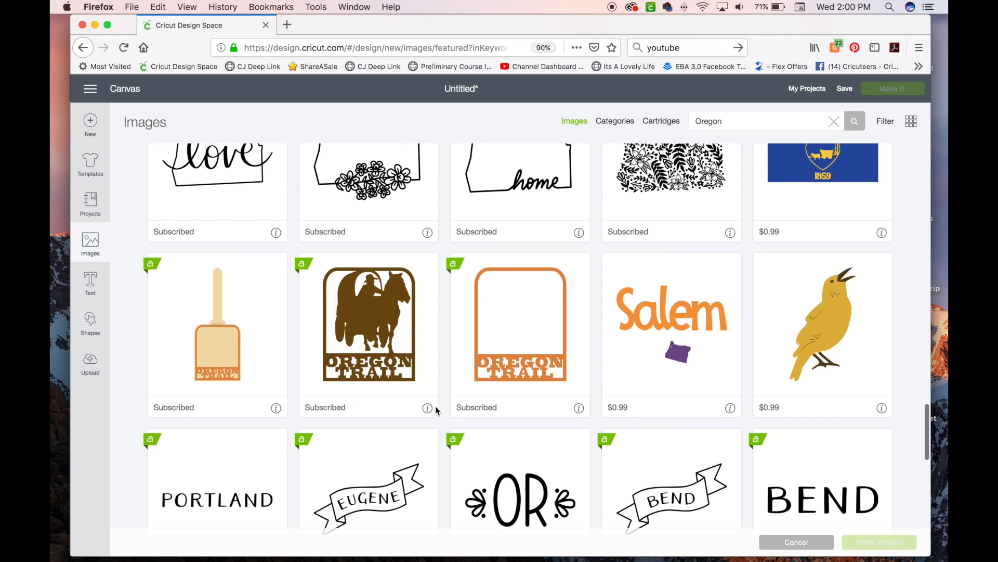
mouse_move(427, 410)
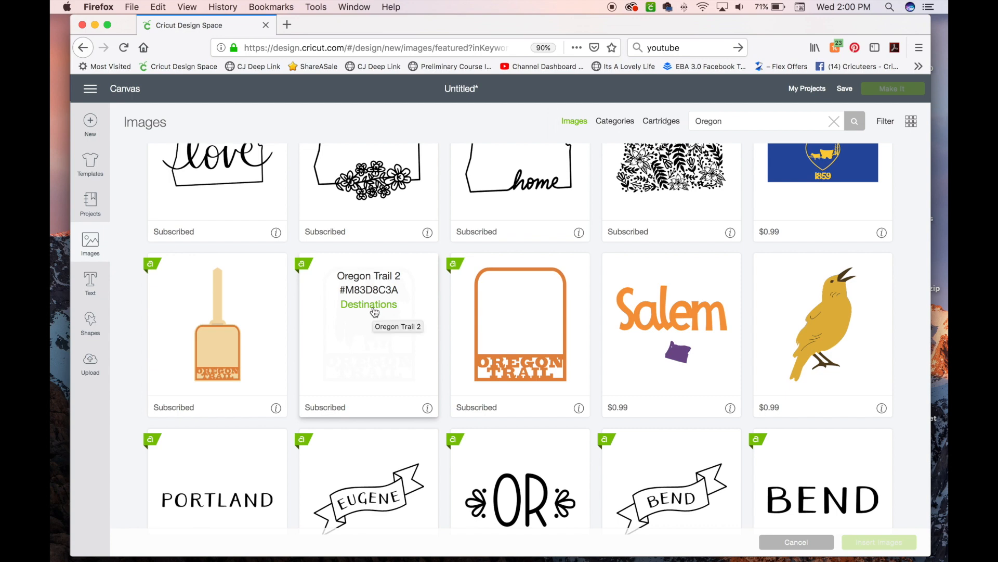
mouse_move(728, 411)
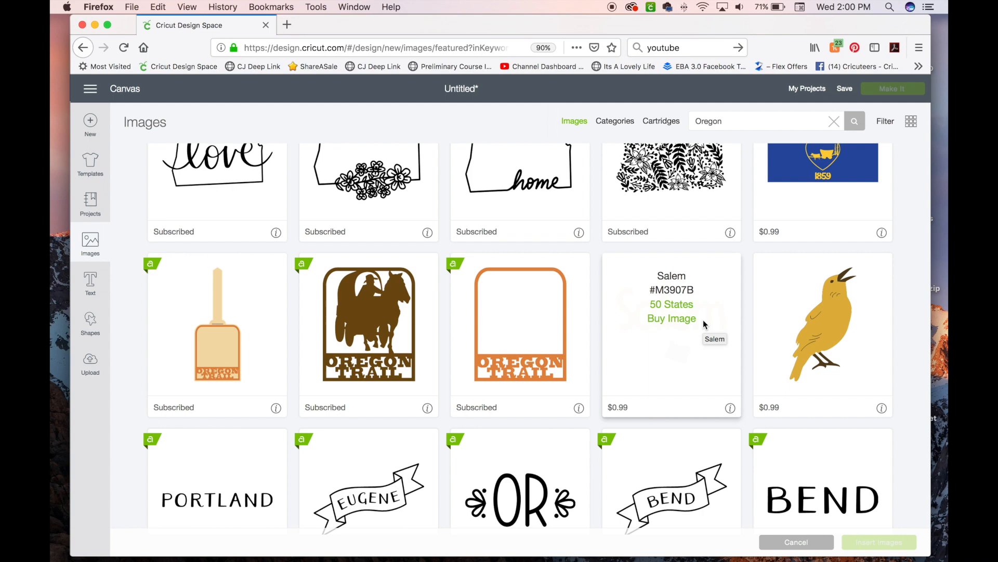
scroll(657, 232, up, 5)
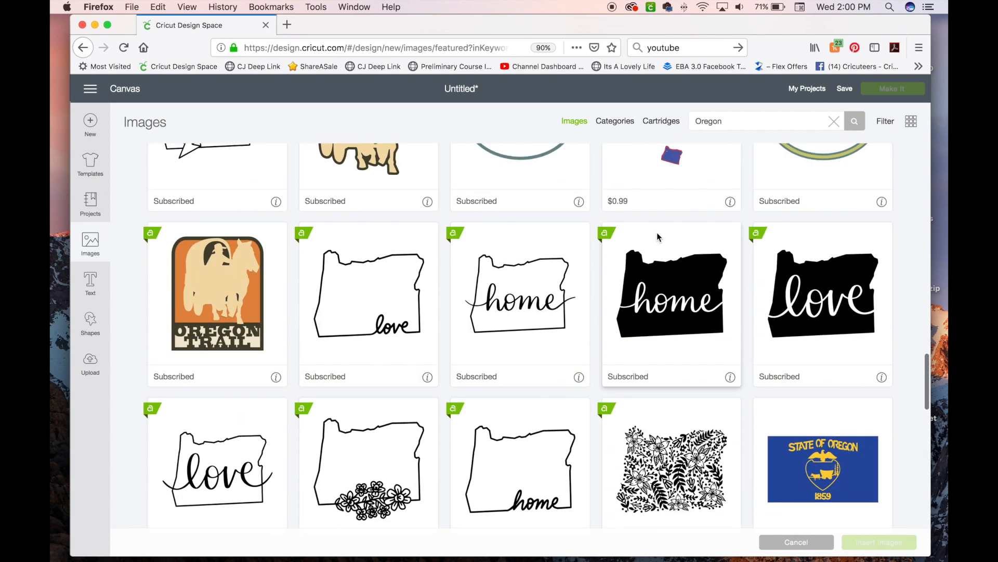
scroll(722, 498, down, 2)
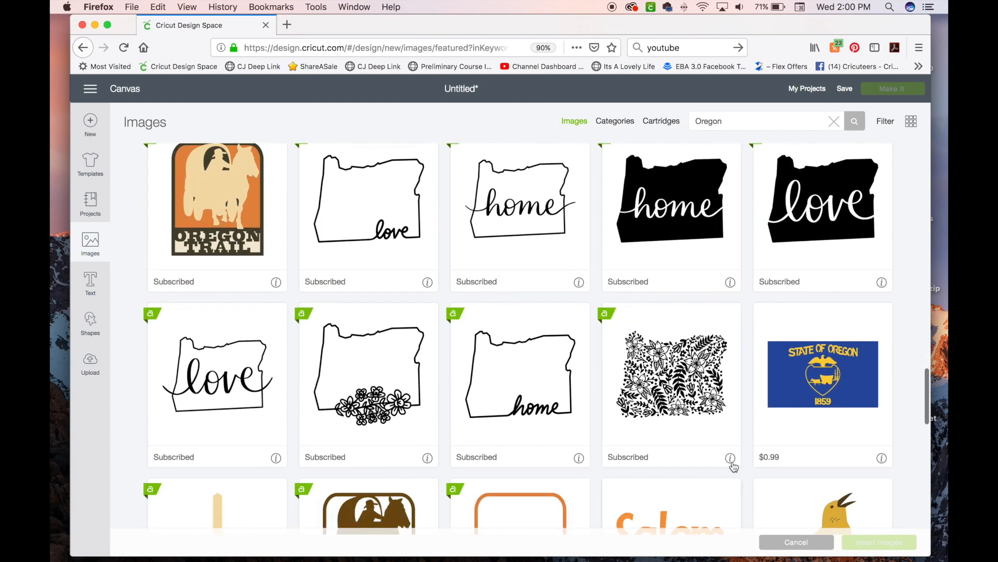
mouse_move(733, 466)
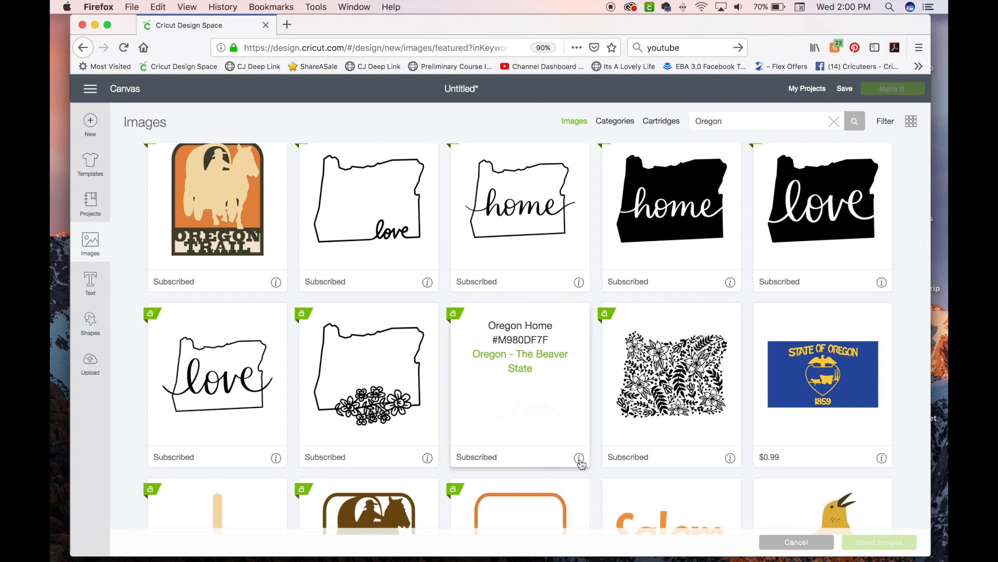
- Choose the solid black Oregon state silhouette with the script word "oregon" cut across it
scroll(595, 295, down, 9)
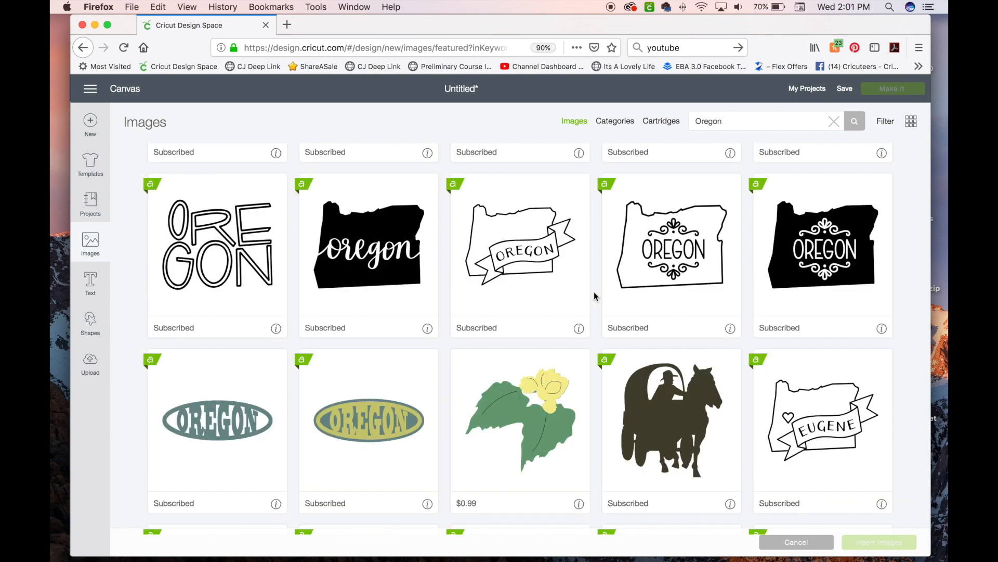
scroll(597, 321, up, 5)
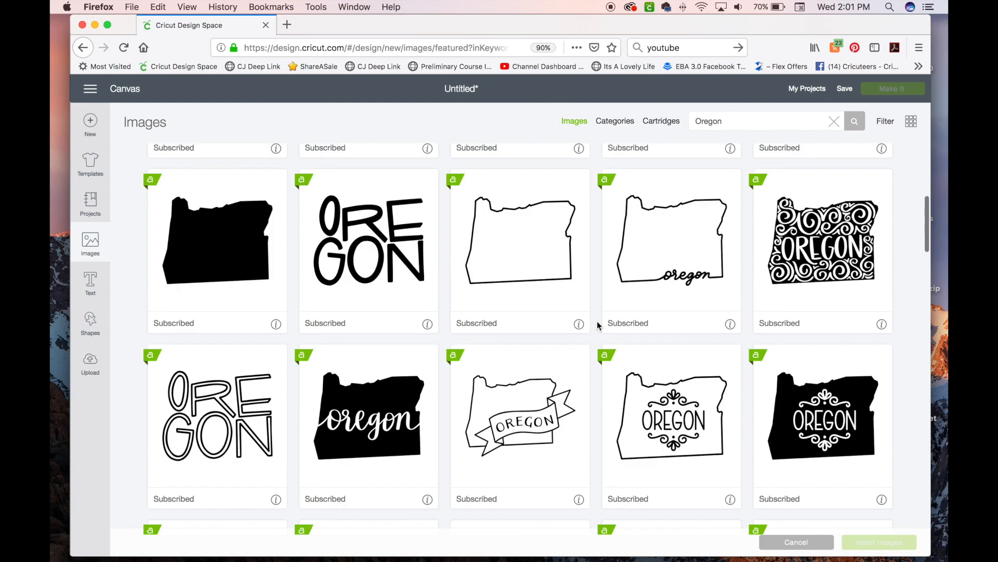
click(354, 435)
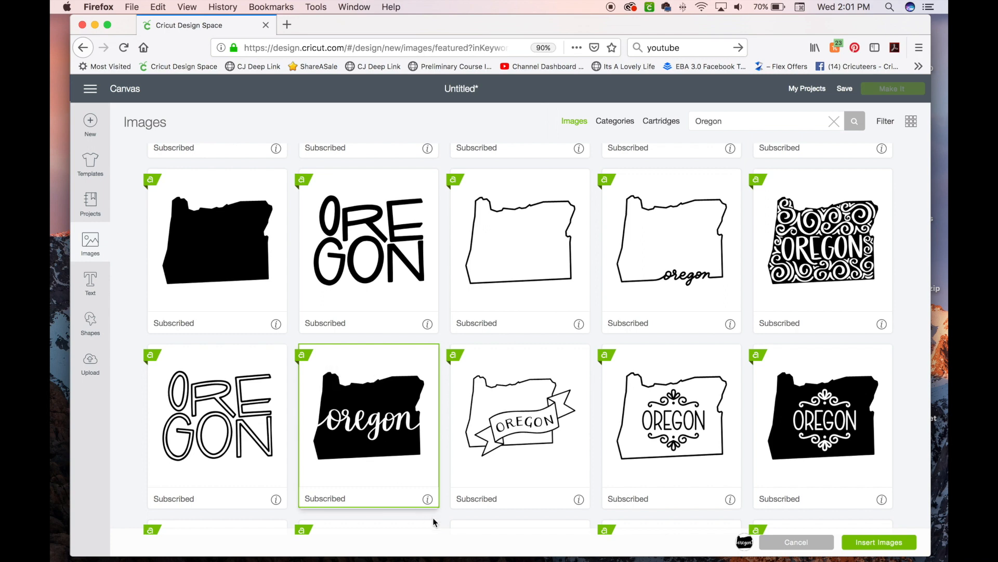
mouse_move(745, 550)
- Add the teal oval OREGON design to the chosen images, and remove it from the selection again
scroll(370, 425, down, 3)
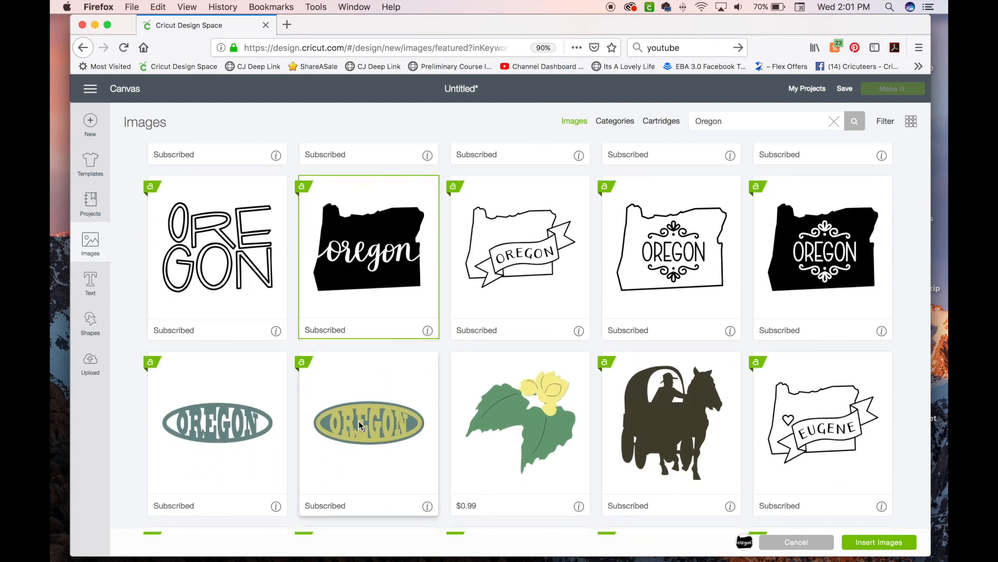
click(232, 427)
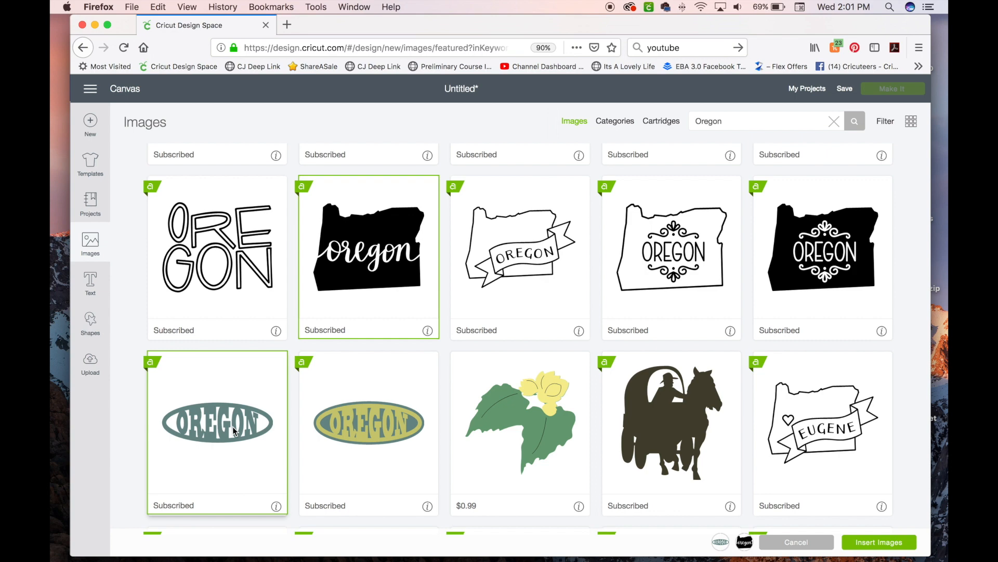
mouse_move(718, 541)
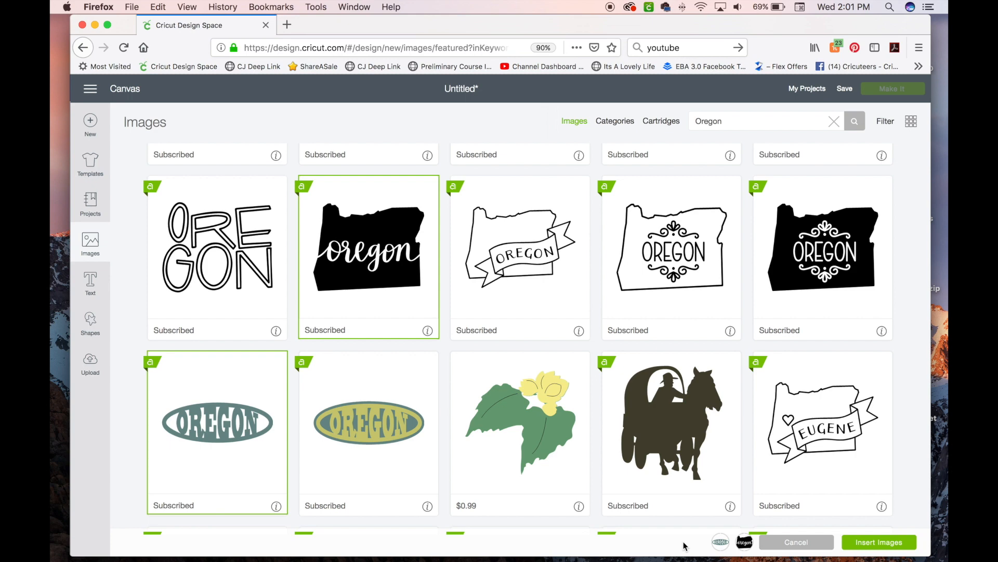
click(744, 545)
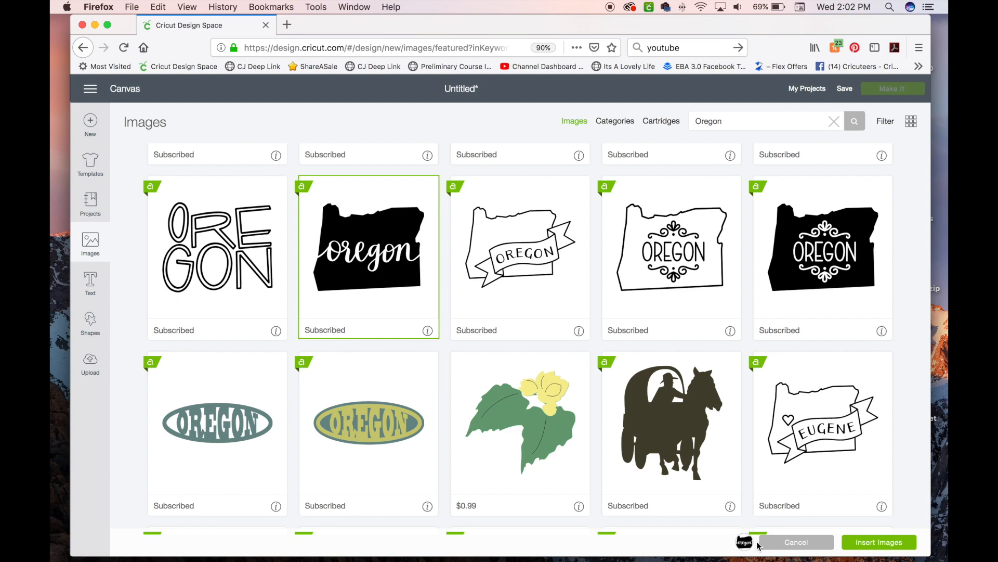
- Insert the black Oregon silhouette onto the canvas and enlarge it proportionally to about 6.2 by 4.76 inches
click(872, 543)
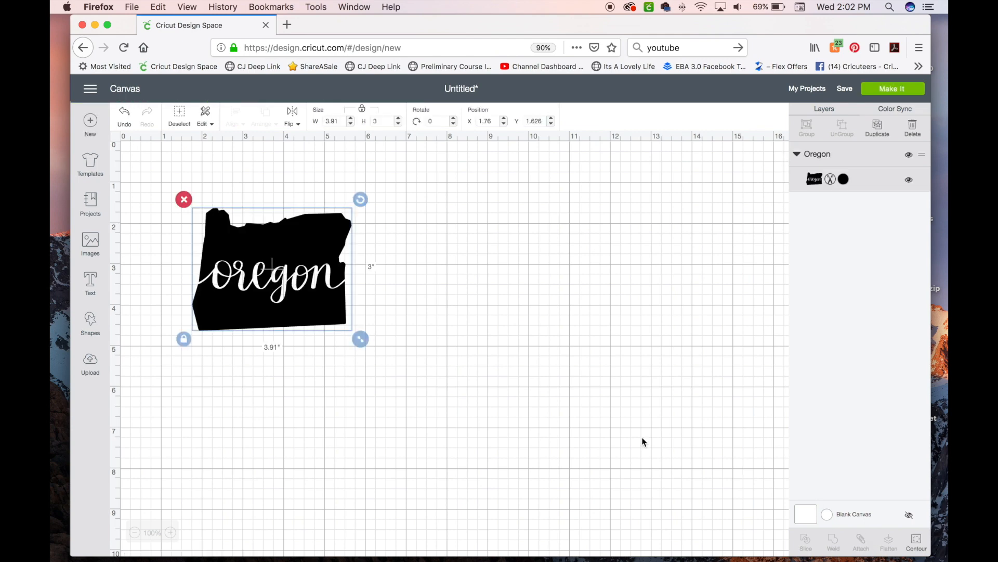
drag(361, 339, 485, 442)
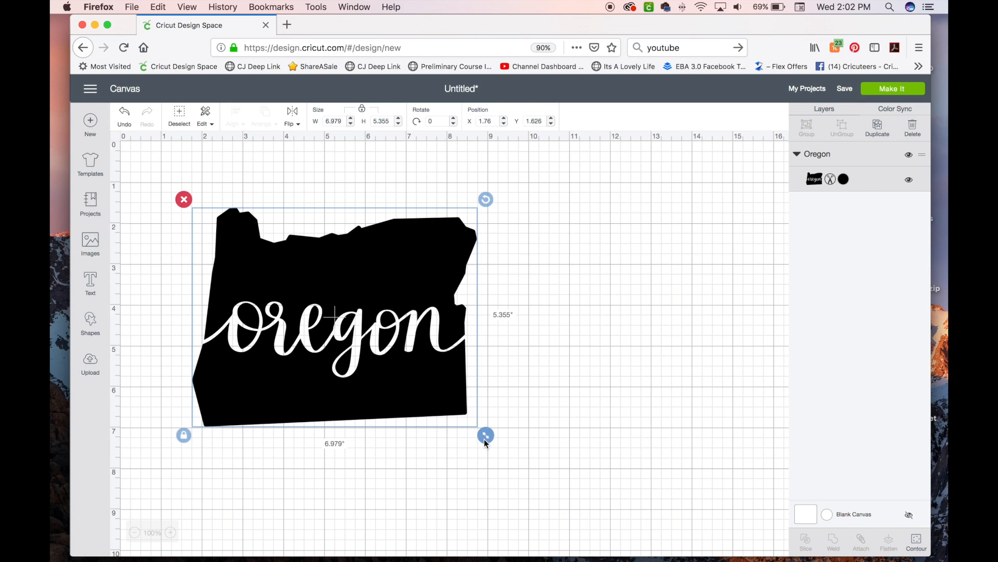
drag(486, 442, 411, 404)
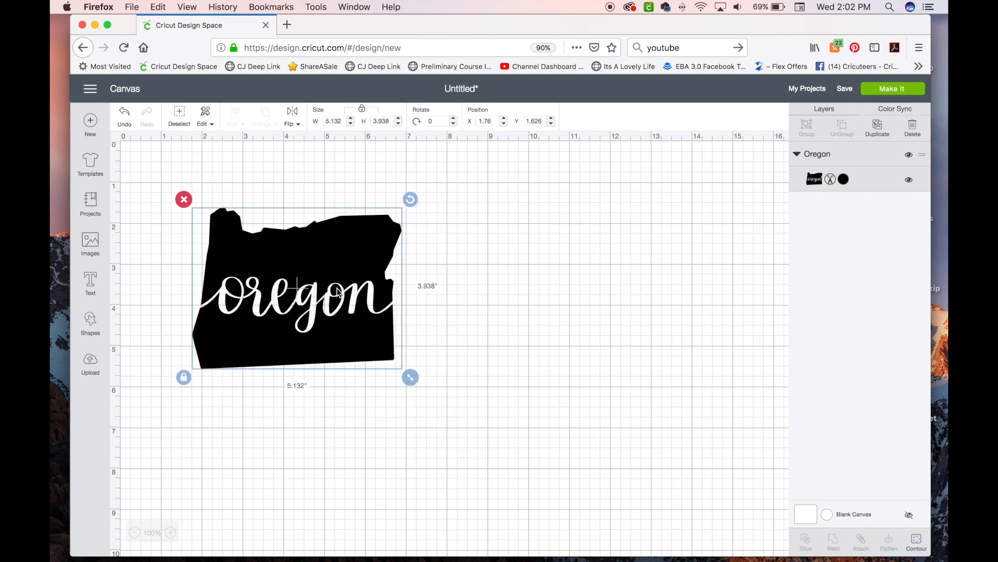
drag(412, 378, 455, 411)
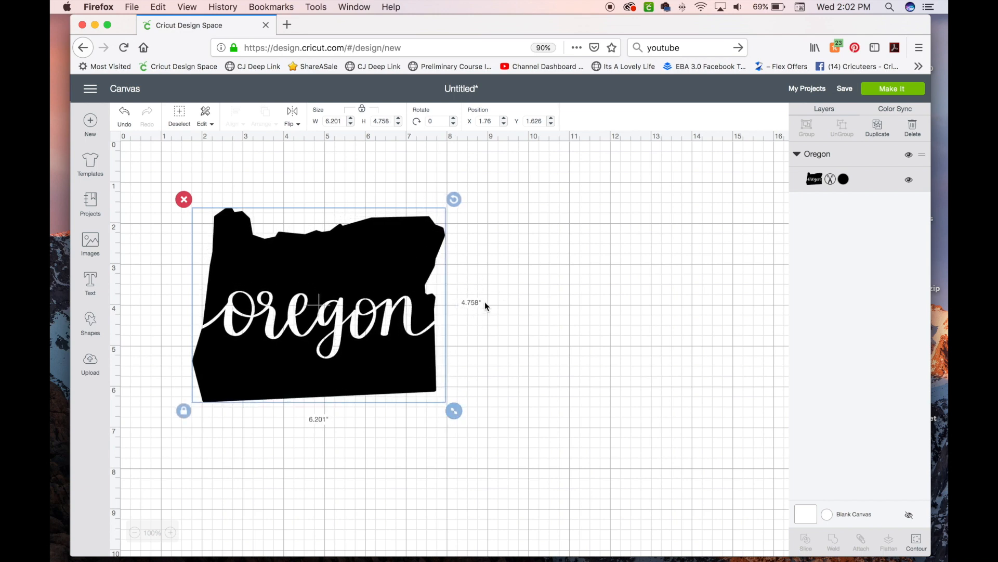
- Shrink the black Oregon silhouette proportionally and set its width to 4 inches
drag(458, 413, 420, 388)
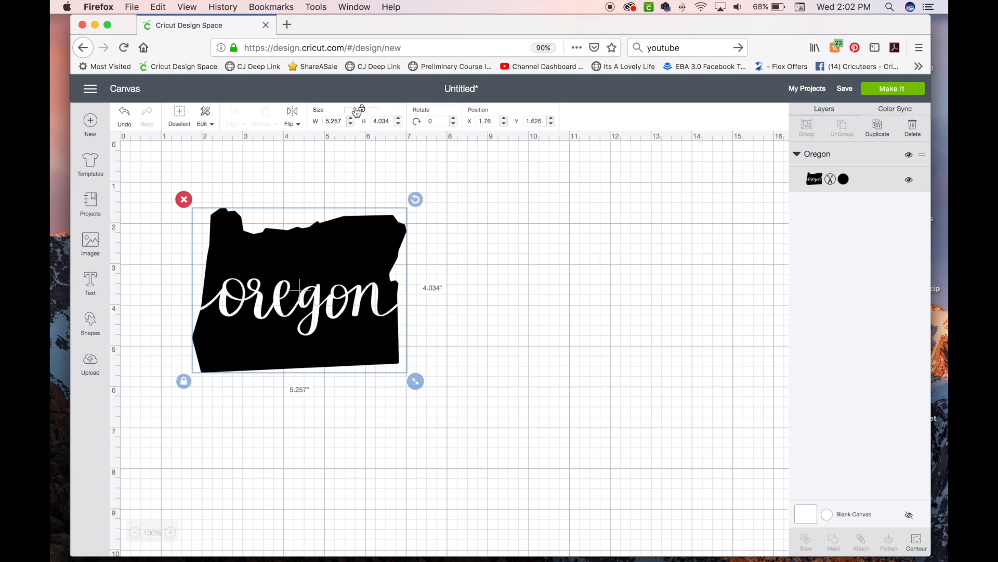
drag(343, 120, 313, 119)
text(4)
key(Return)
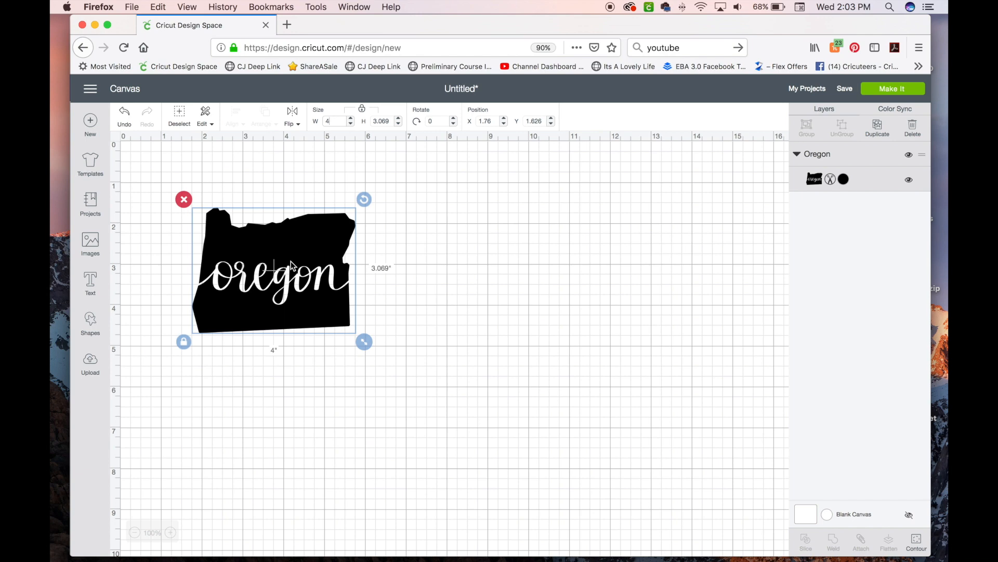
- Recolor the Oregon layer green (#6E933D) and deselect it
click(843, 183)
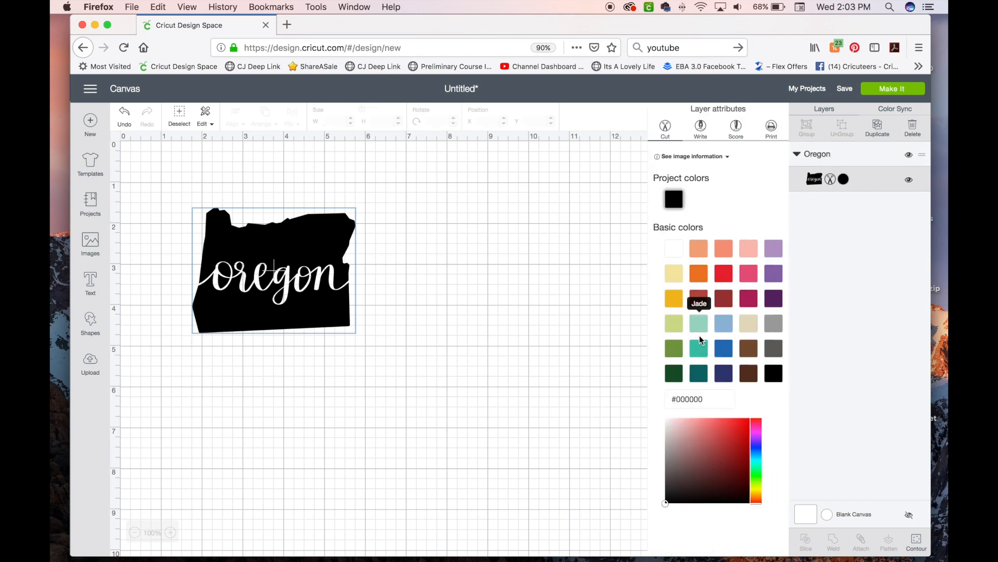
click(677, 349)
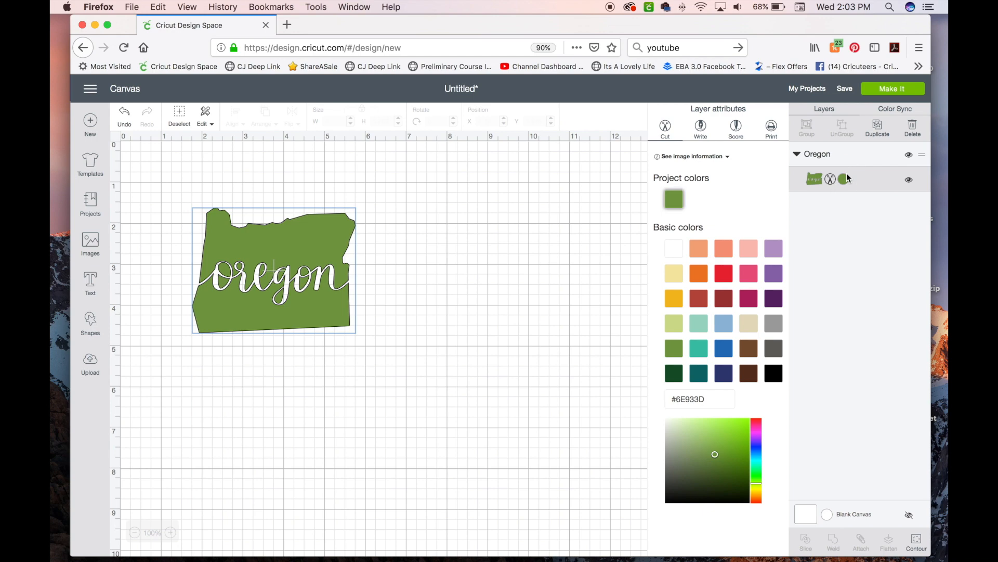
click(594, 269)
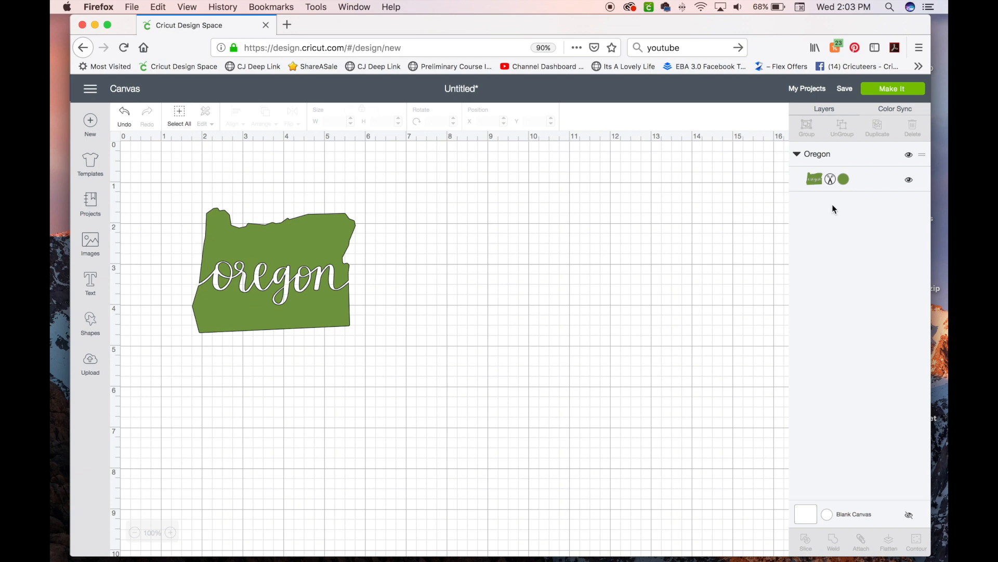
- Try red, jade, brown and black on the Oregon layer, and set its color to white (#FFFFFF)
click(842, 180)
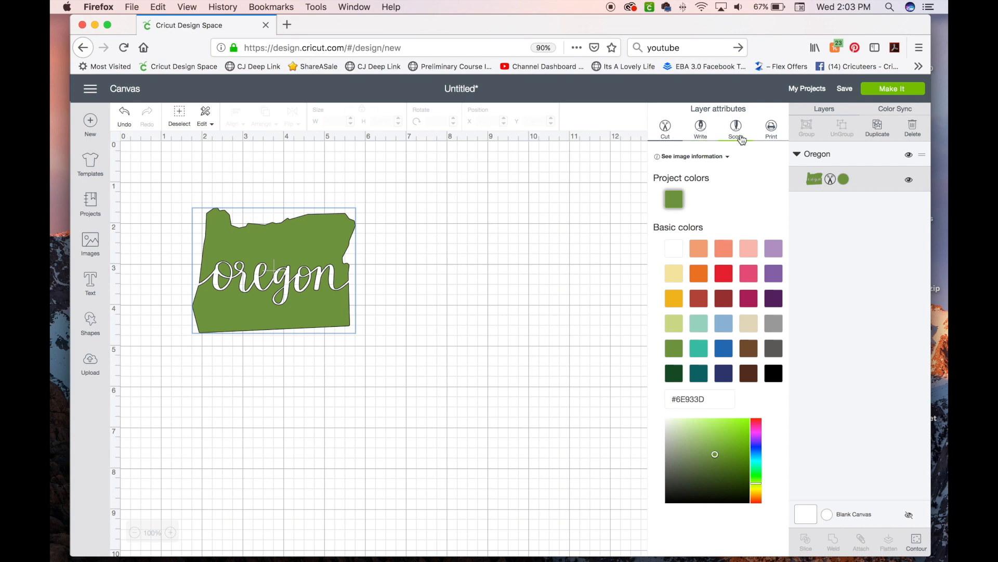
click(699, 249)
click(724, 276)
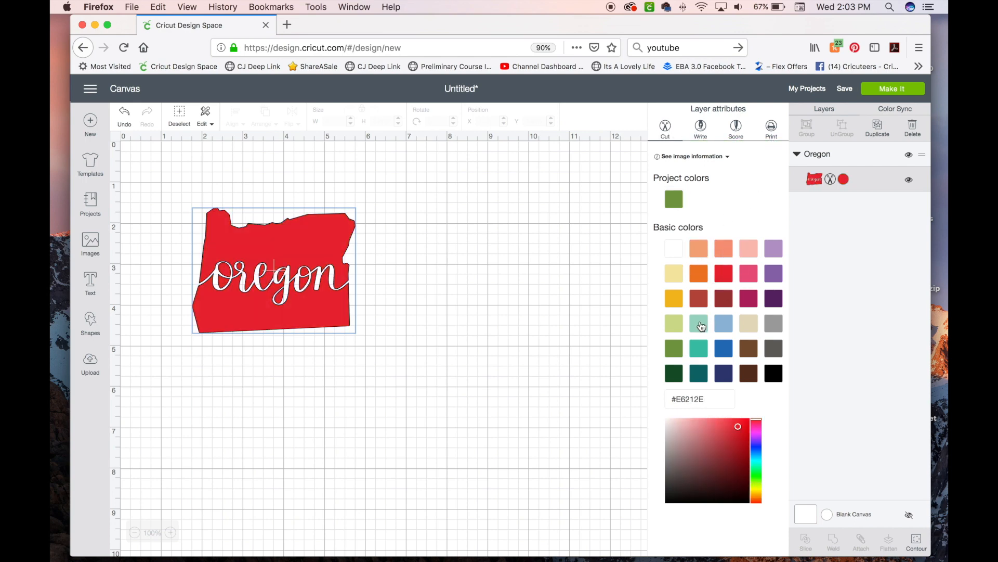
click(699, 324)
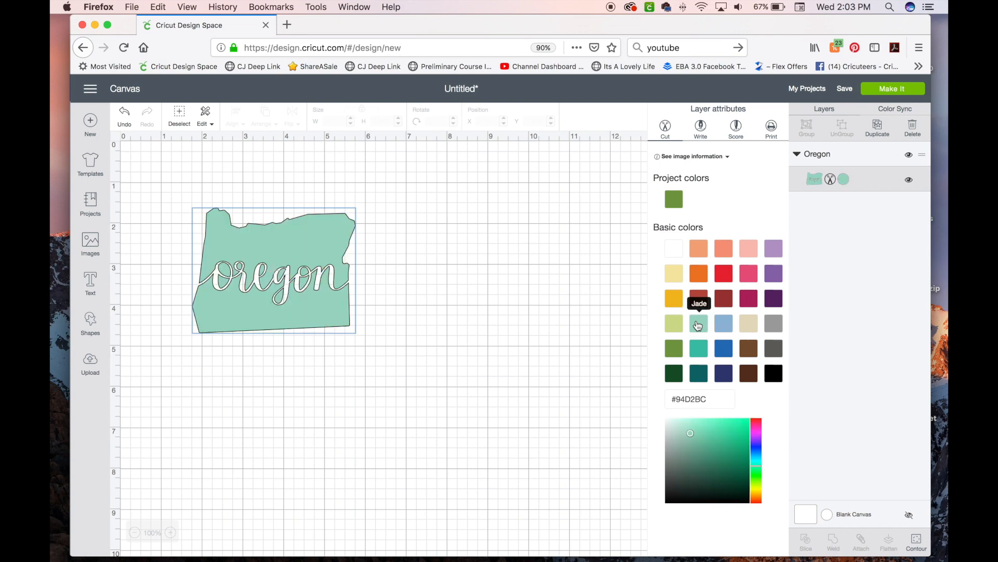
click(752, 354)
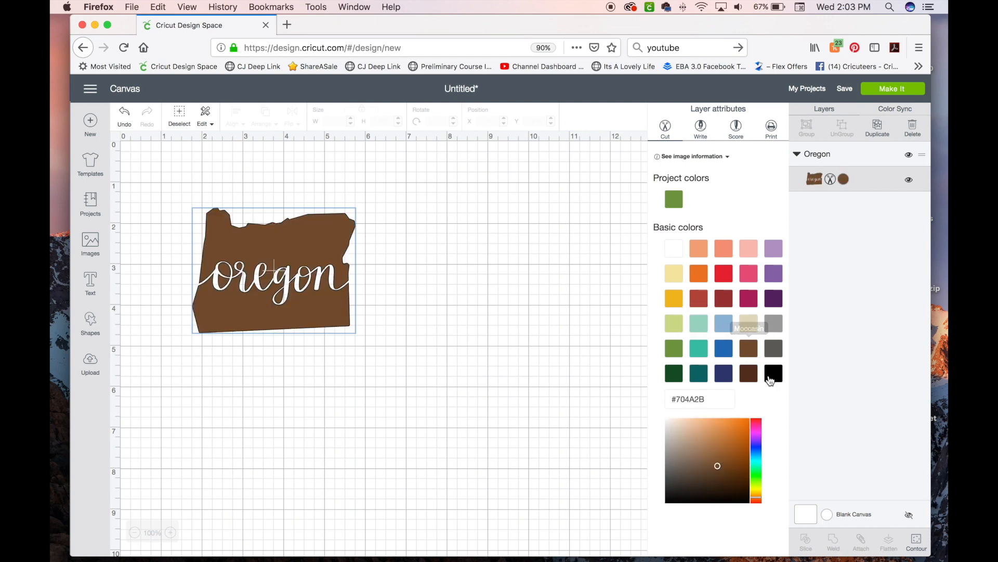
click(775, 374)
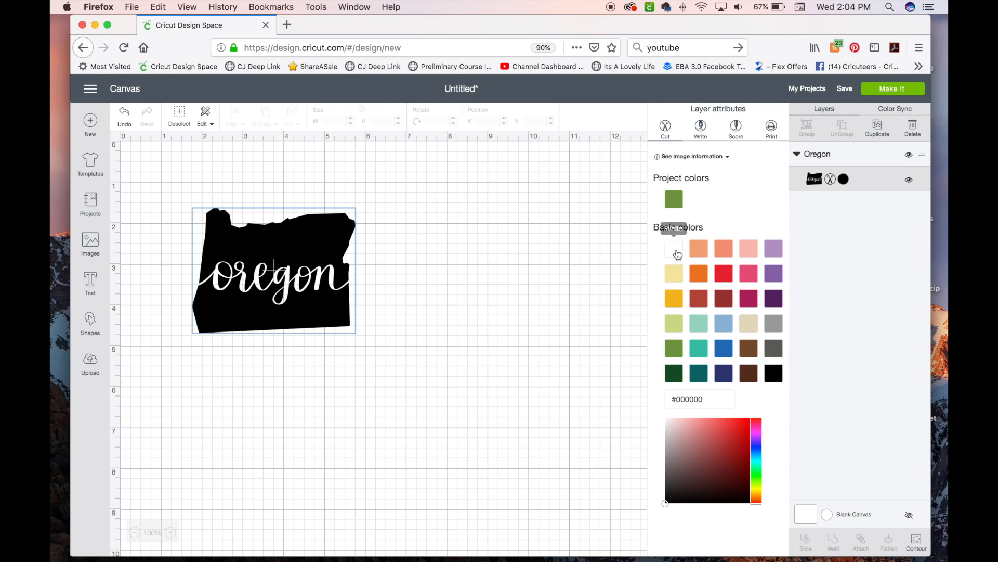
click(676, 252)
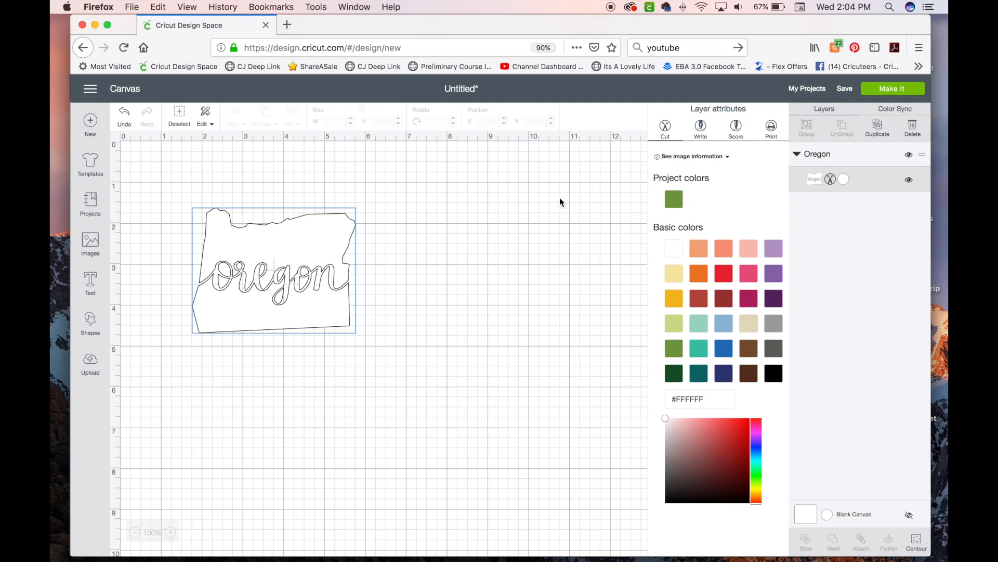
click(472, 279)
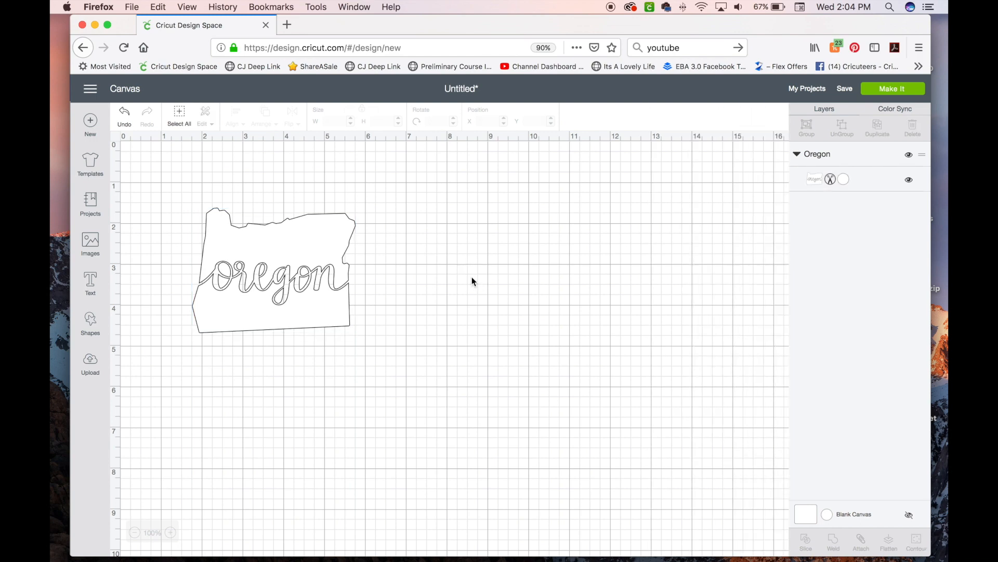
- Enlarge the Oregon design to about 10 by 7.7 inches, and set its width back to 4 inches
click(338, 308)
drag(363, 339, 604, 504)
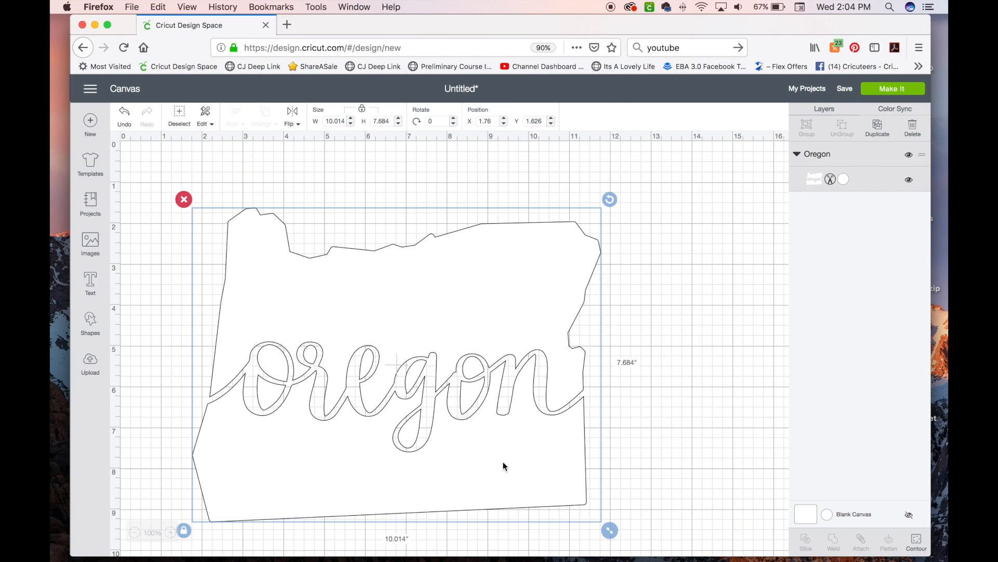
click(337, 120)
text(4)
key(Return)
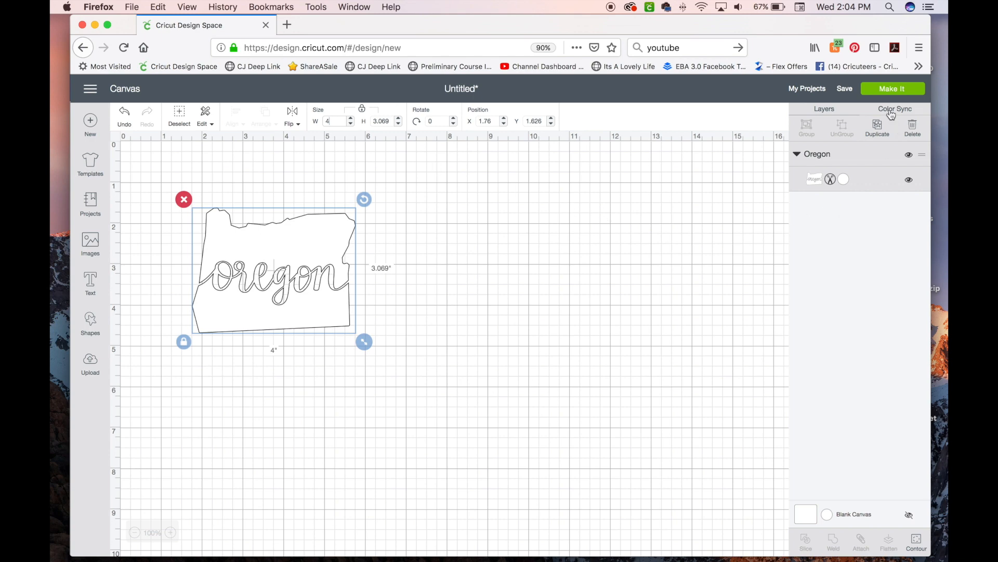
- Send the design to the mat preview, and turn mirroring on and back off
click(891, 94)
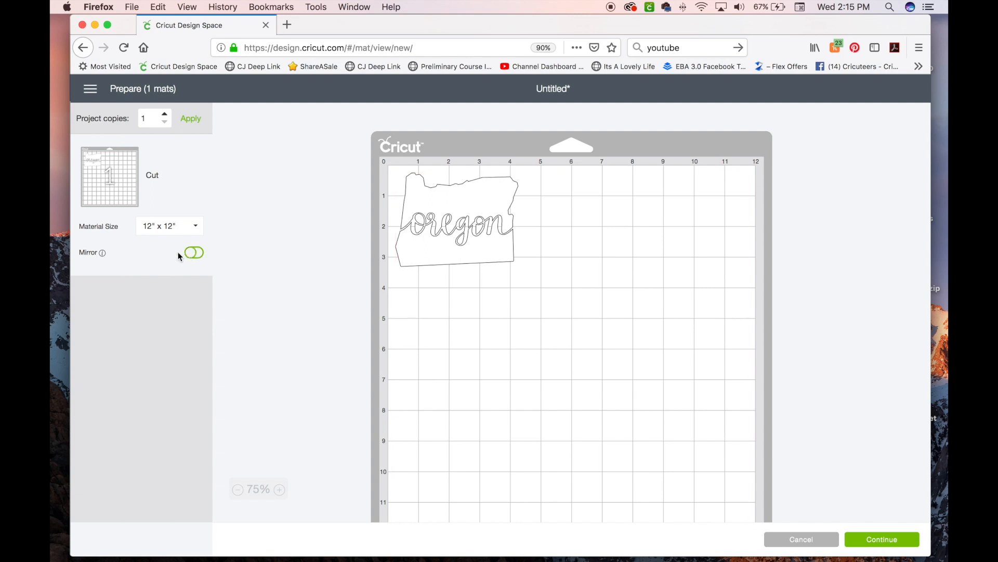
click(192, 252)
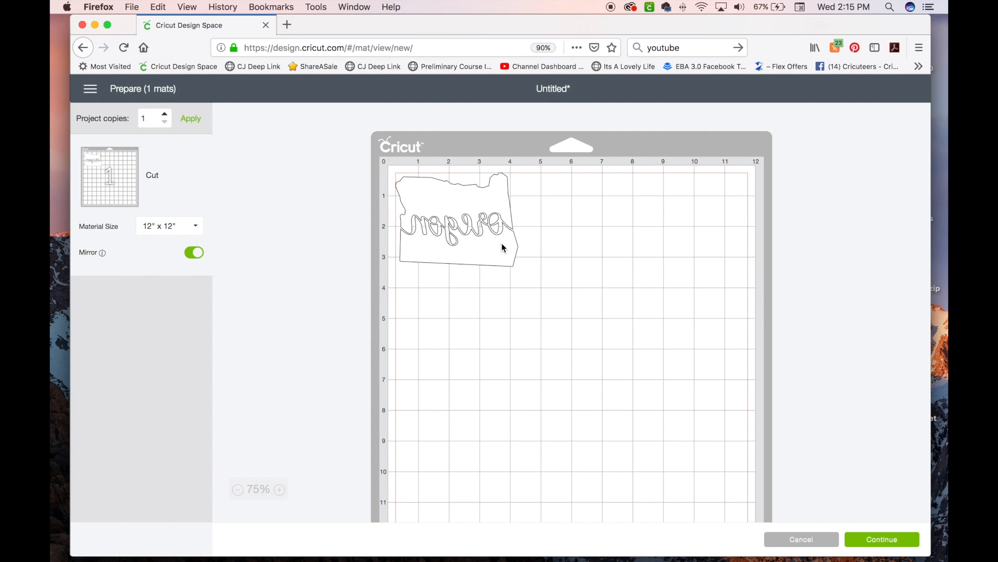
click(200, 252)
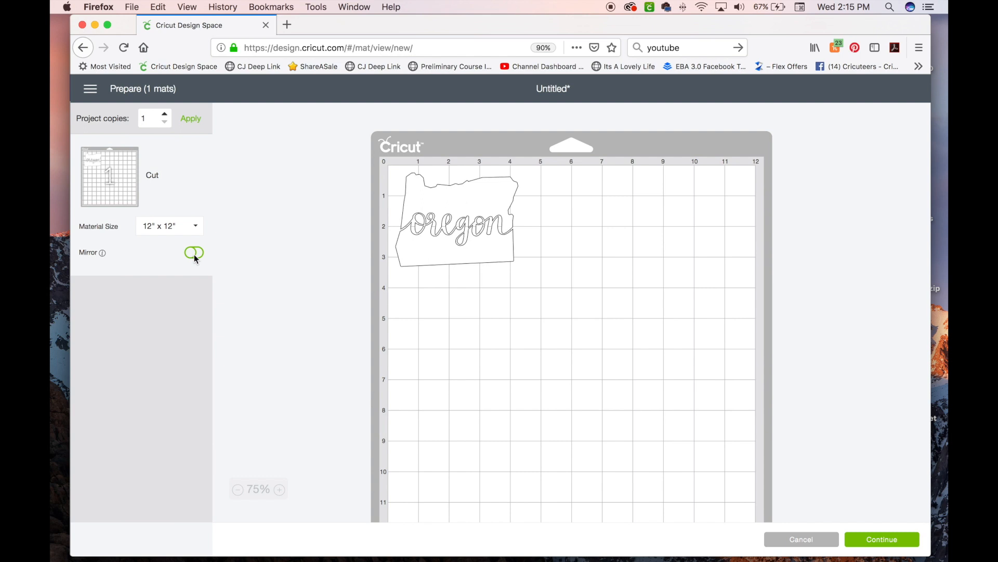
- Continue to the cutting stage, connect the Maker : 58D (USB) machine, and view the popular materials
click(883, 541)
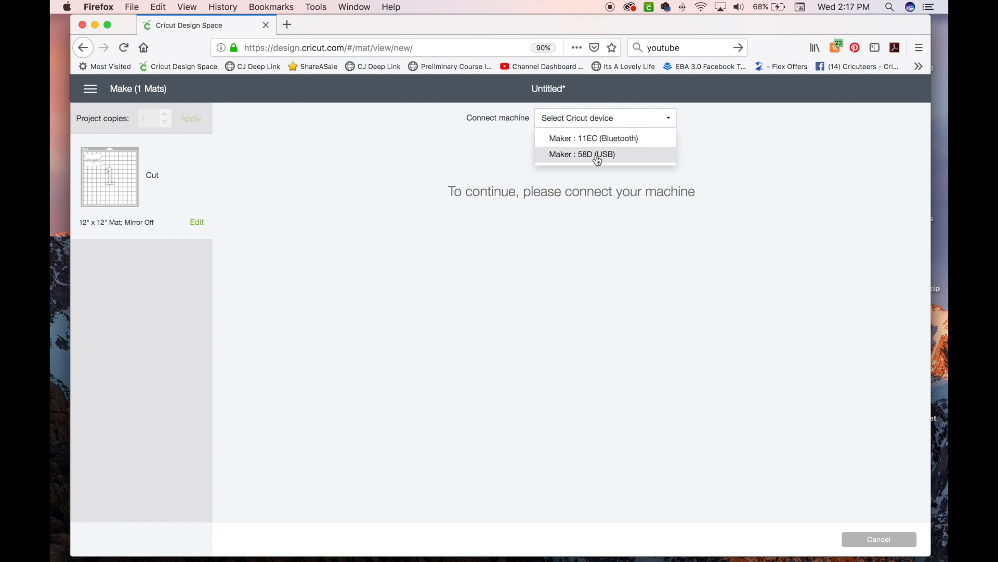
click(597, 157)
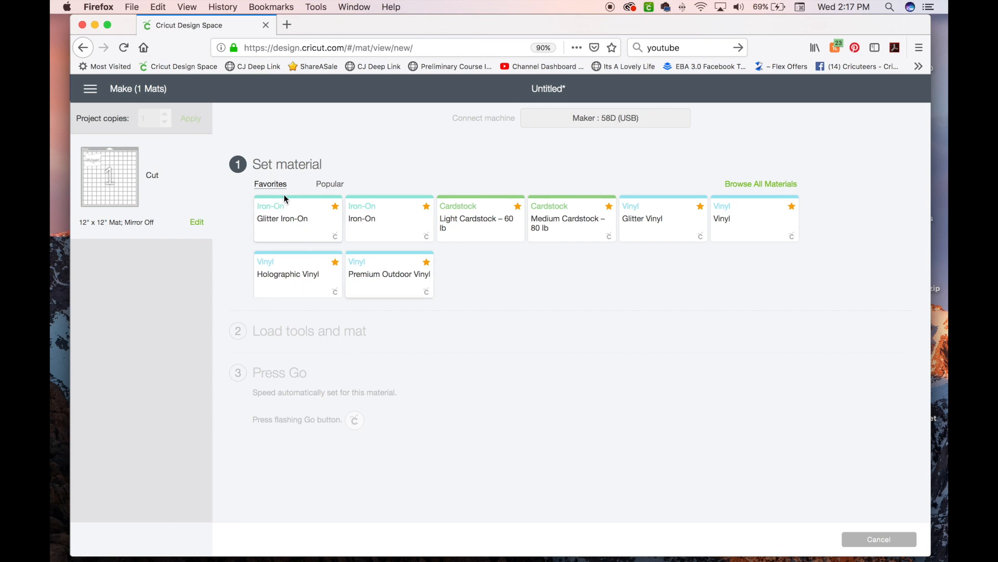
click(331, 185)
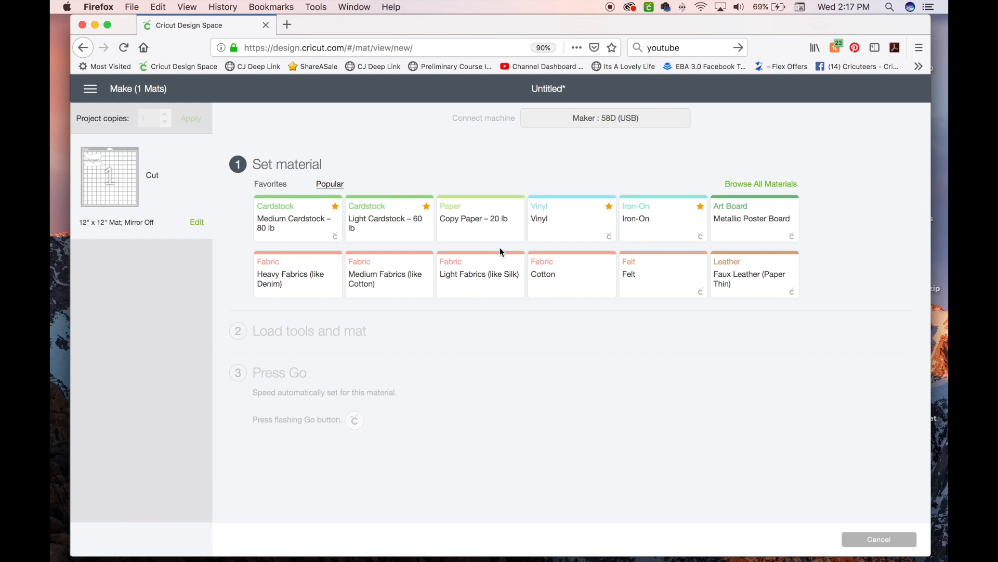
- Search the full materials list for vinyl and set the cutting material to Premium Outdoor Vinyl
click(747, 187)
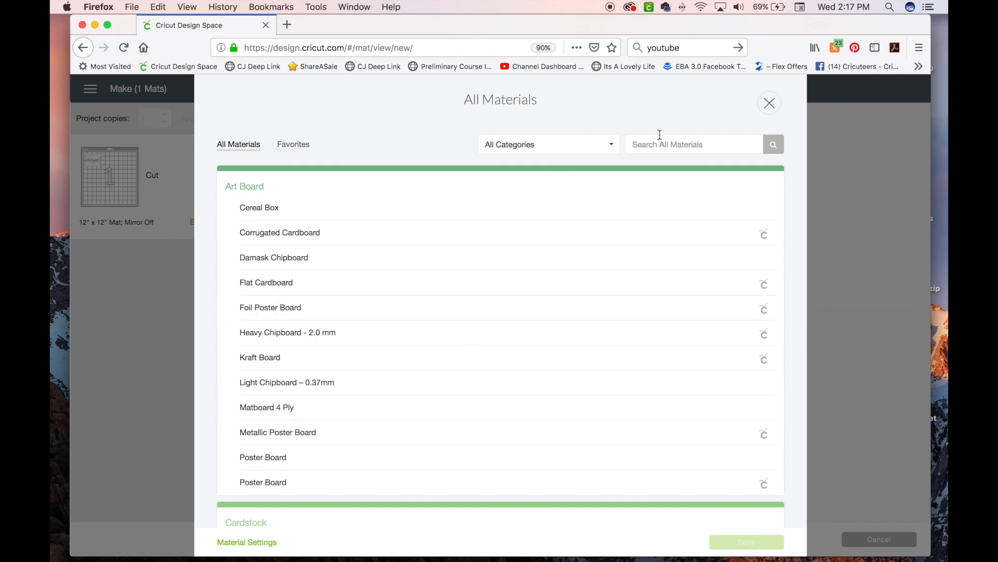
click(669, 148)
text(viny)
key(Return)
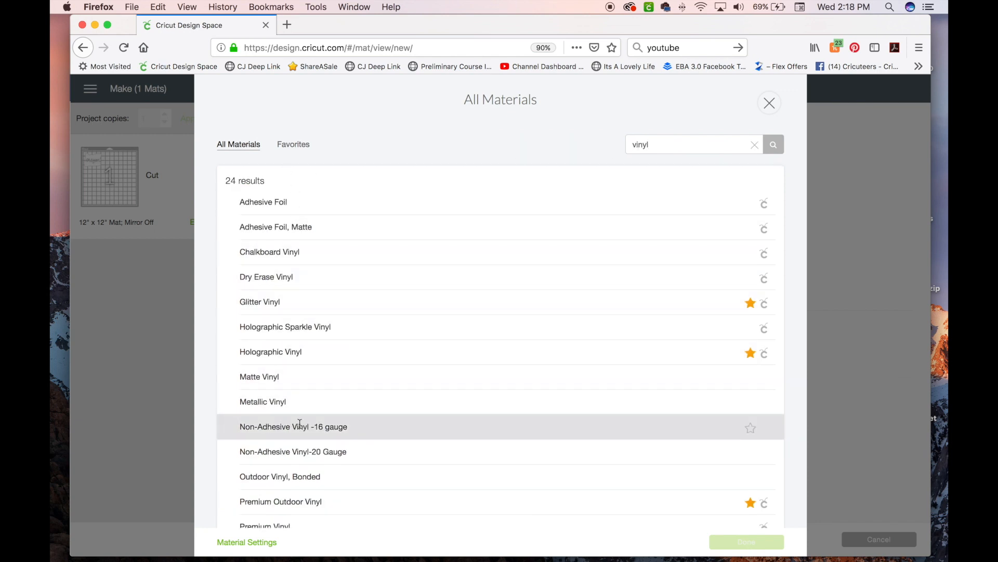
scroll(300, 424, down, 5)
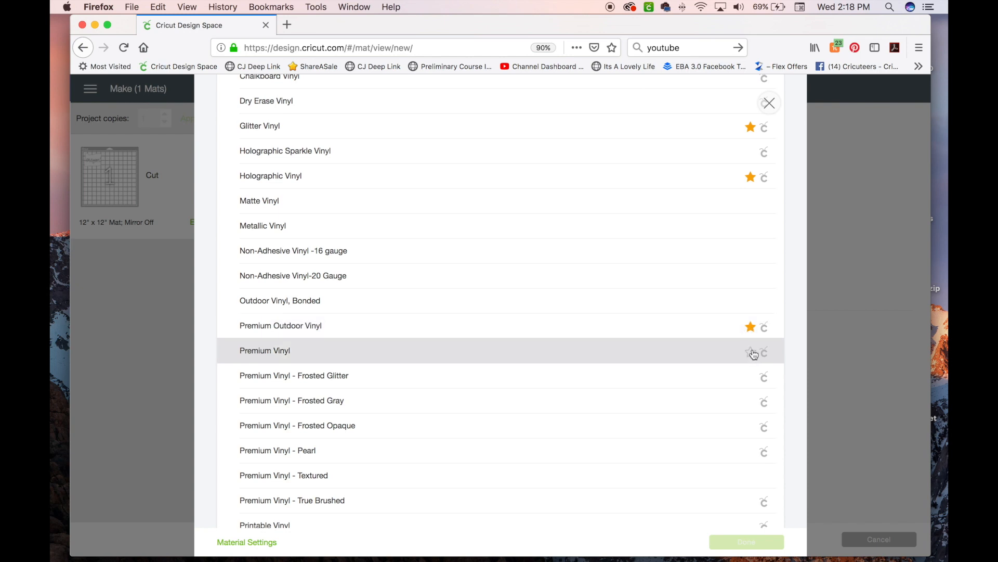
click(718, 324)
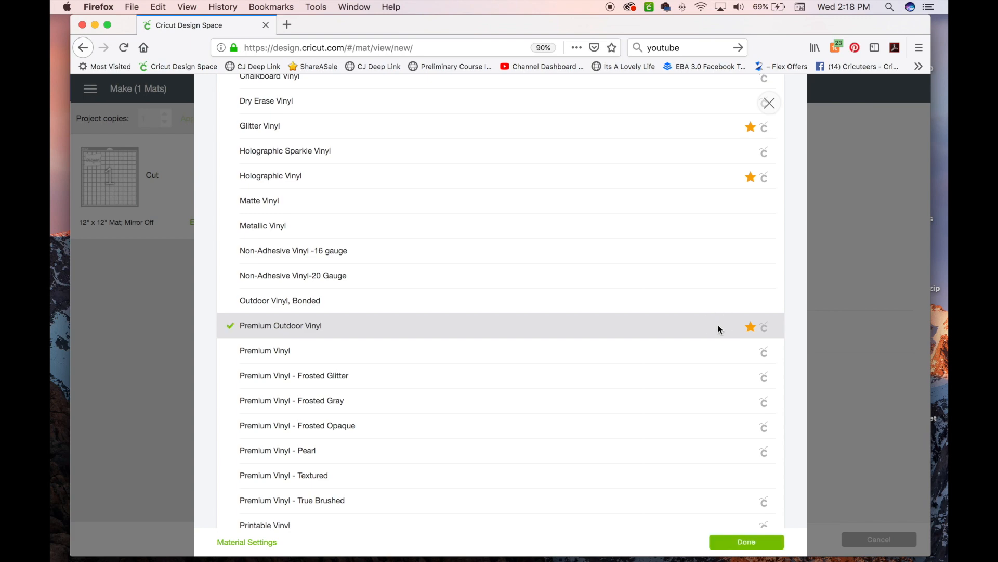
click(747, 543)
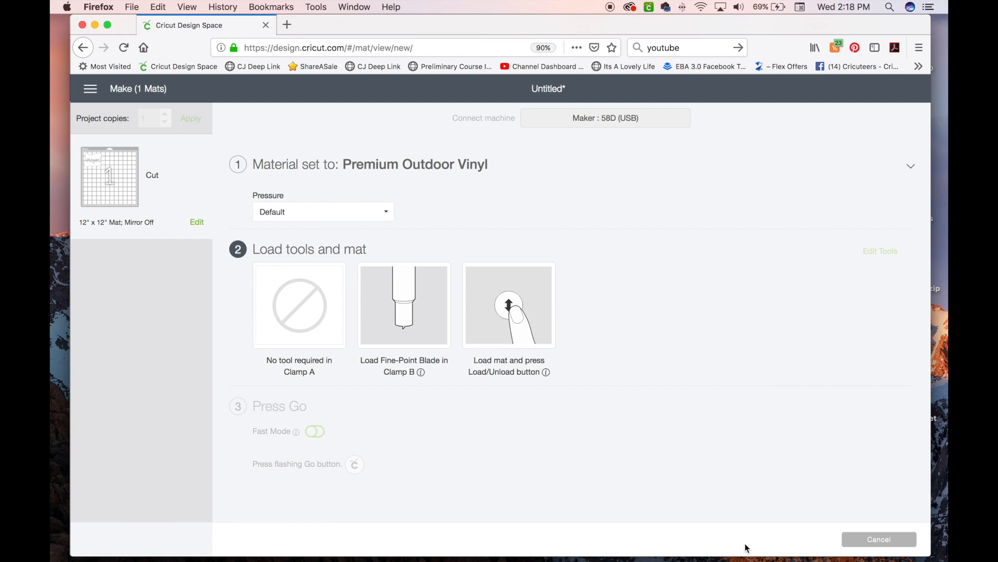